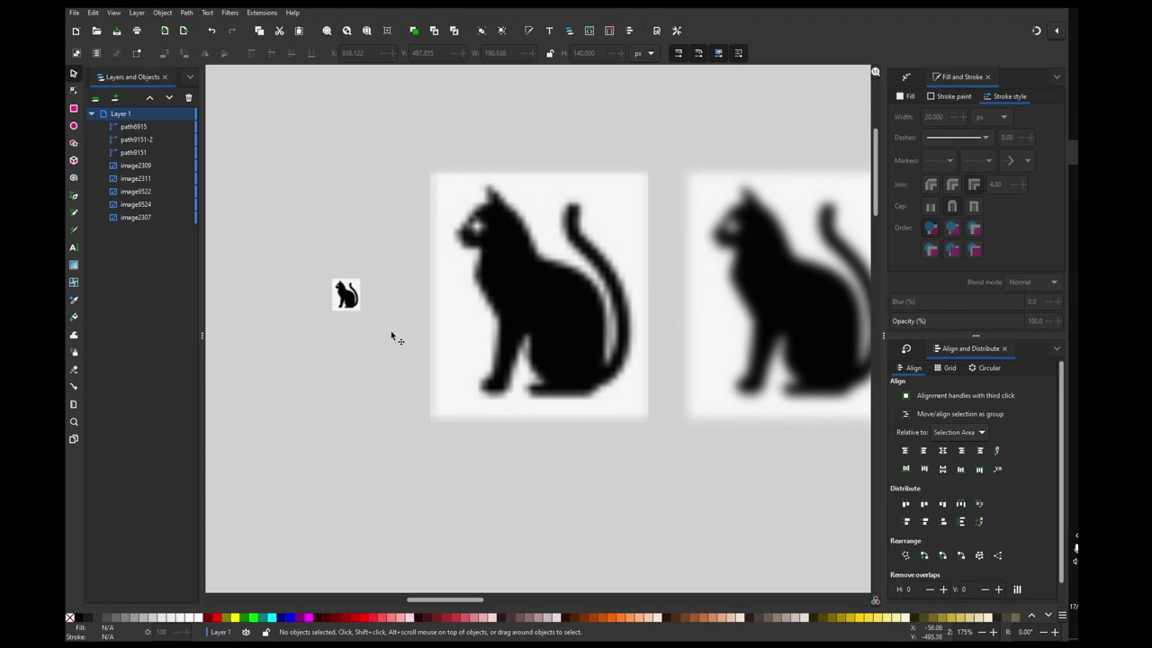
Examine the prepared row of cat images, from the small bitmap through the blurred copies to the white-outlined vector and its nodes.
click(346, 296)
click(578, 310)
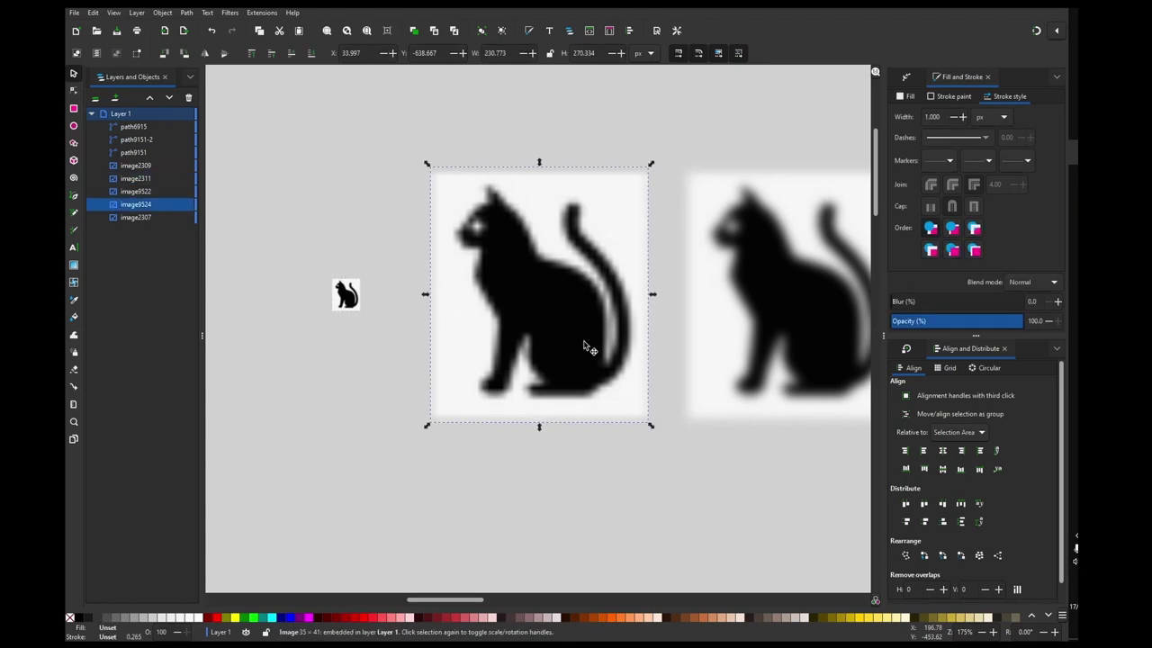
scroll(579, 347, right, 6)
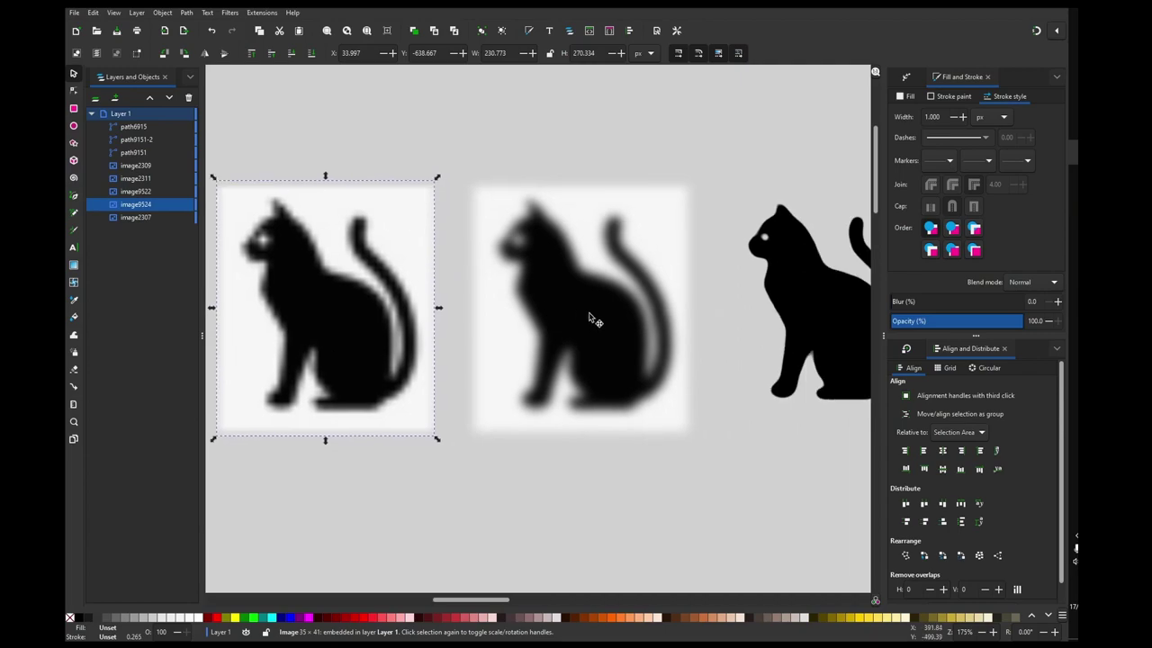
scroll(576, 321, right, 2)
scroll(555, 321, right, 3)
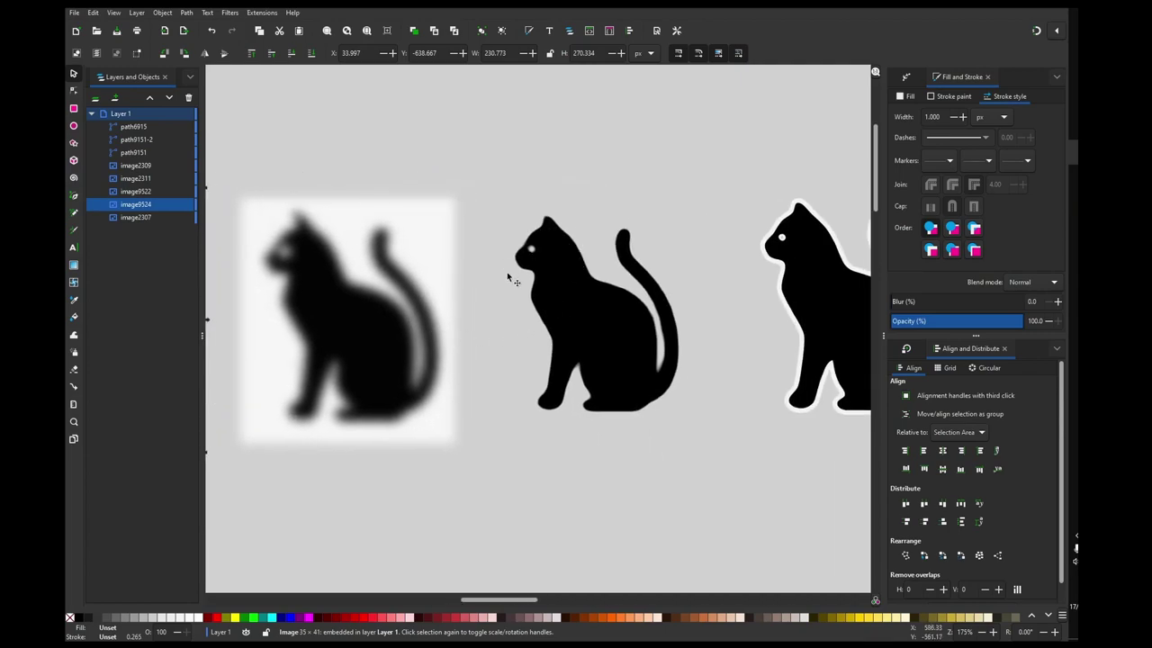
key(n)
scroll(694, 146, right, 3)
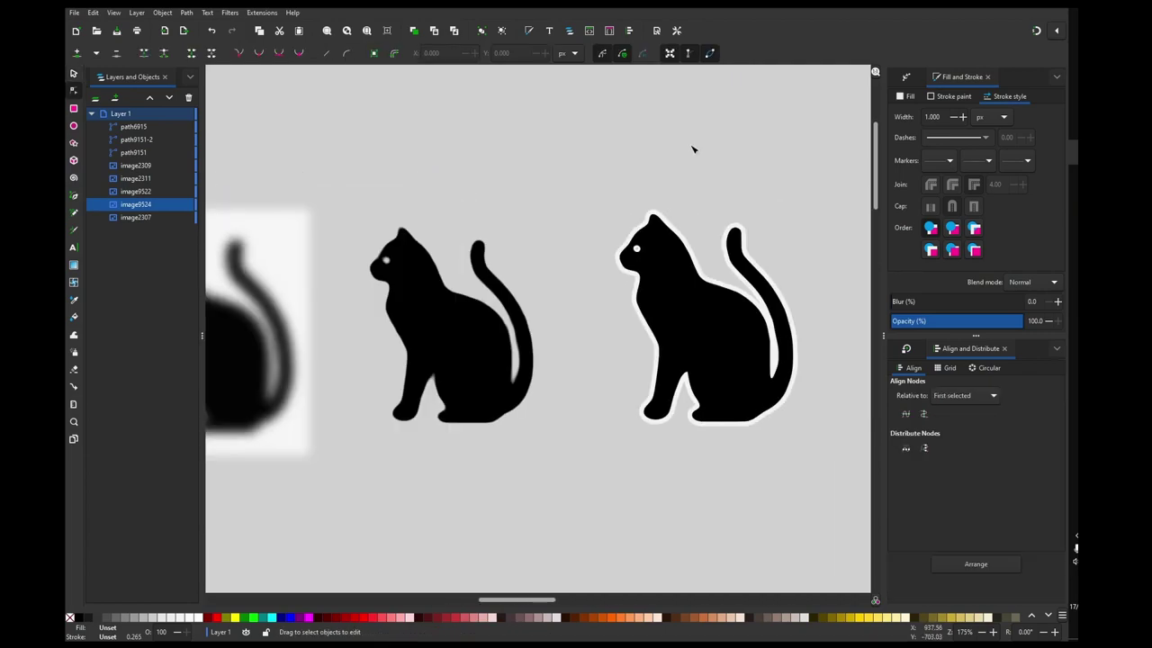
click(664, 227)
scroll(671, 236, up, 3)
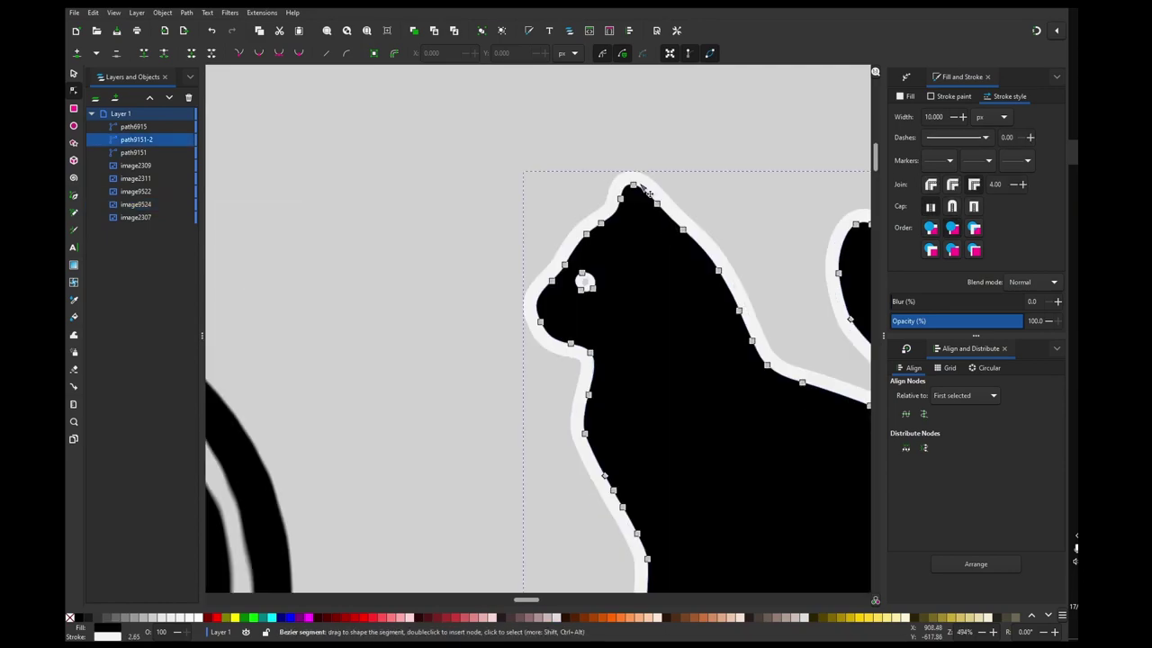
drag(614, 308, 593, 280)
scroll(587, 300, down, 2)
click(518, 302)
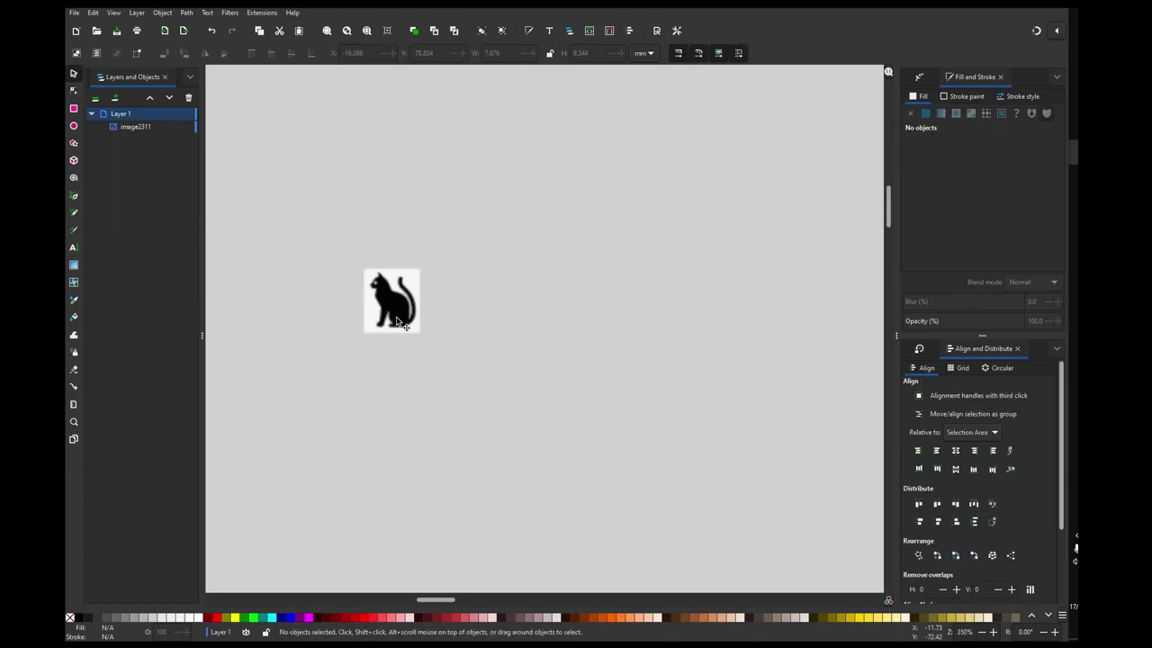
Duplicate the small cat image and enlarge the copy to about 41 × 48 mm, placed just to the right of the original.
click(401, 319)
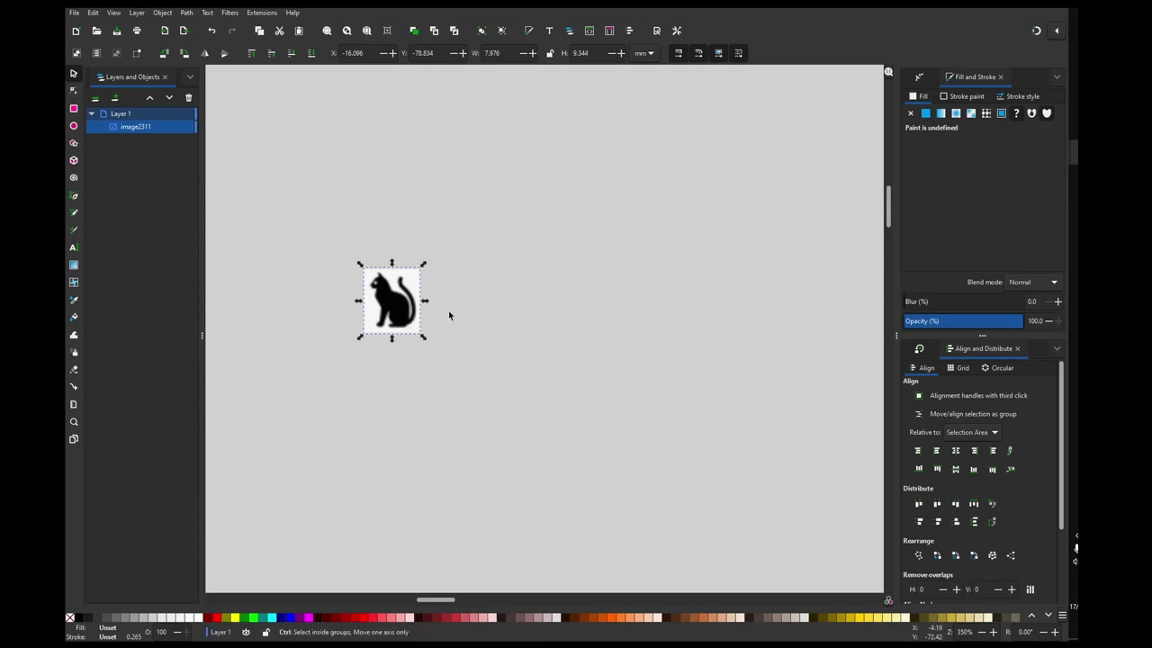
key(ctrl+v)
drag(529, 310, 594, 212)
scroll(531, 301, up, 2)
scroll(533, 306, down, 4)
drag(532, 290, 562, 290)
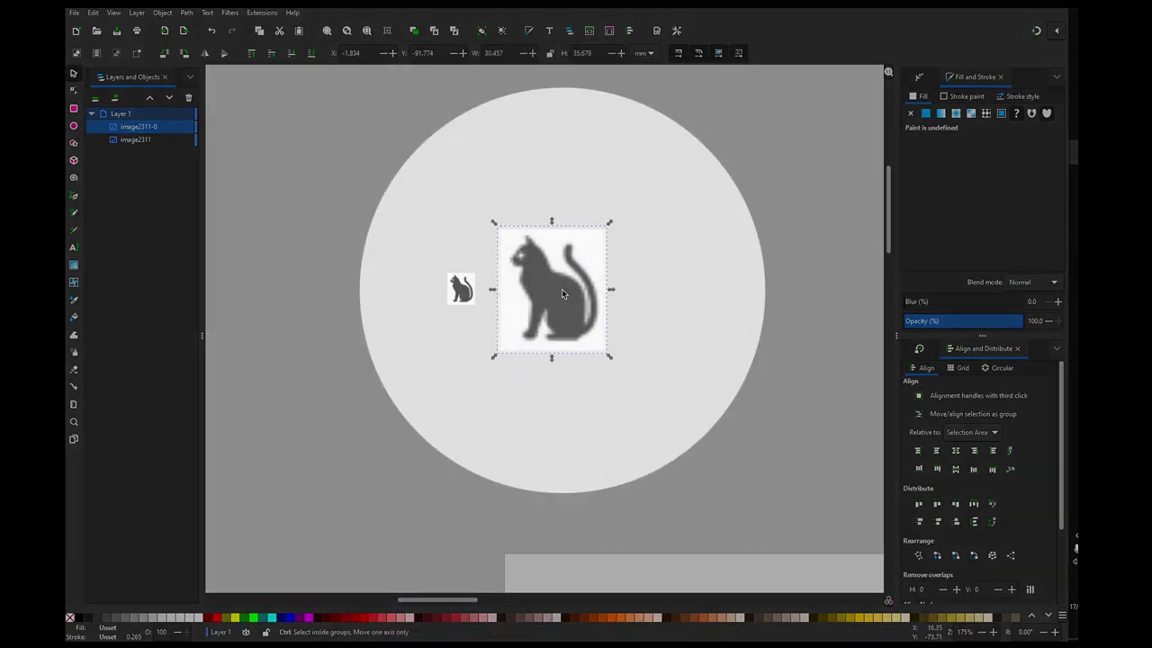
scroll(563, 293, up, 1)
click(652, 275)
click(603, 261)
drag(628, 196, 653, 165)
drag(539, 254, 558, 243)
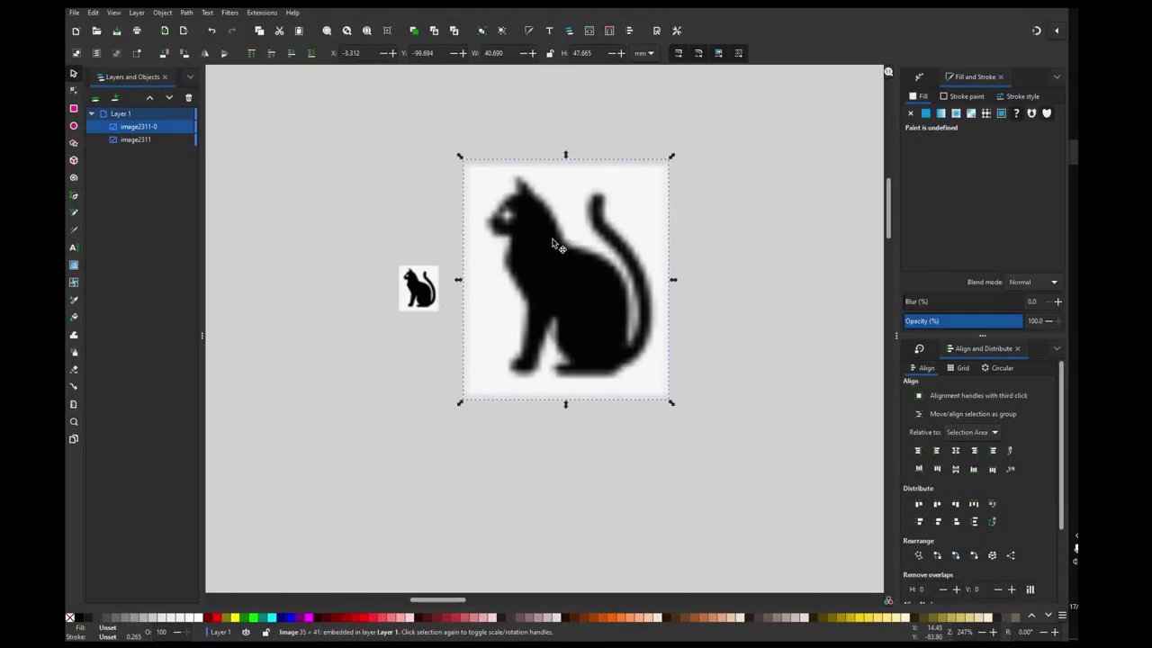
Create a new filter in the Filter Editor, name it "converter", and apply it to the enlarged cat image.
click(230, 12)
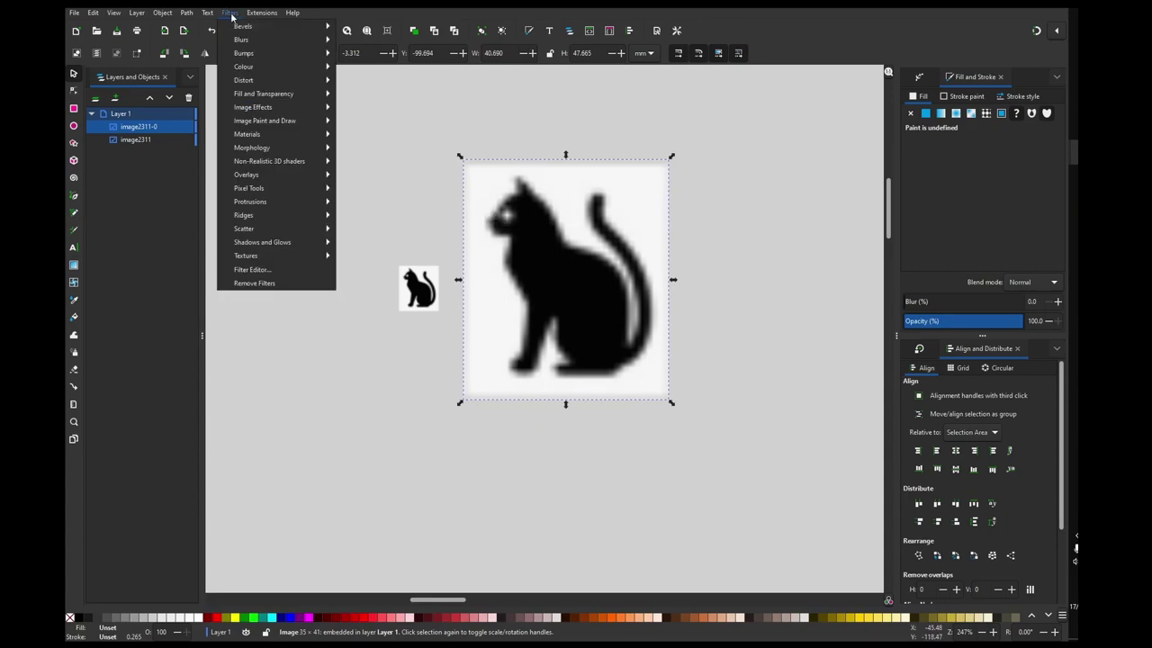
click(268, 269)
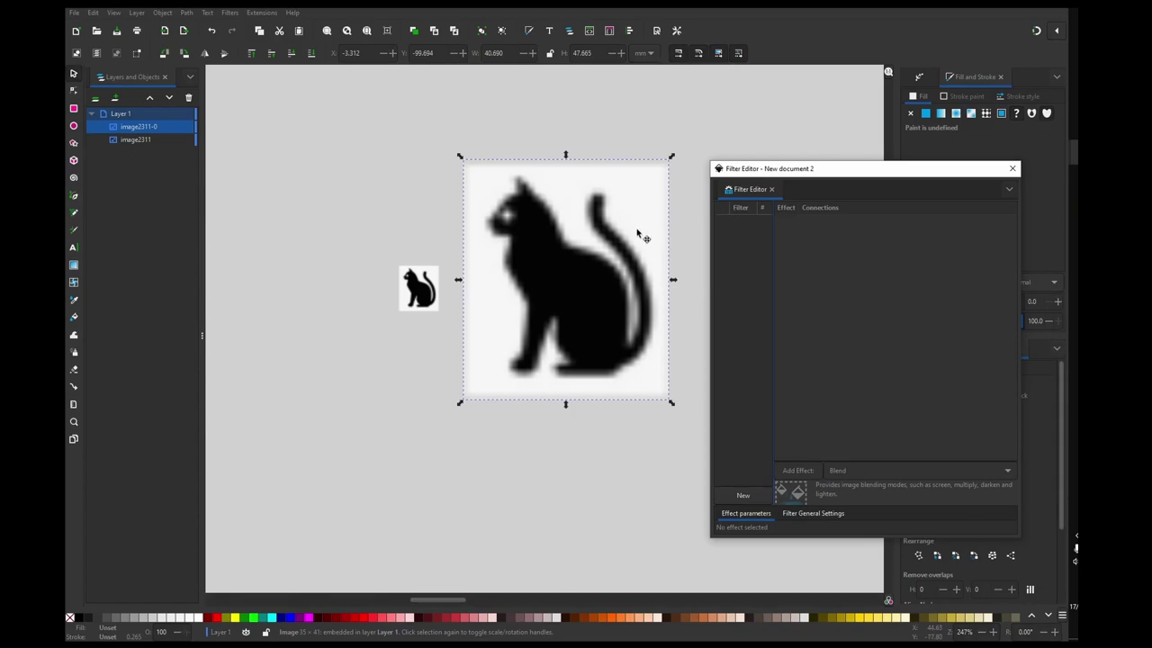
drag(776, 171, 784, 103)
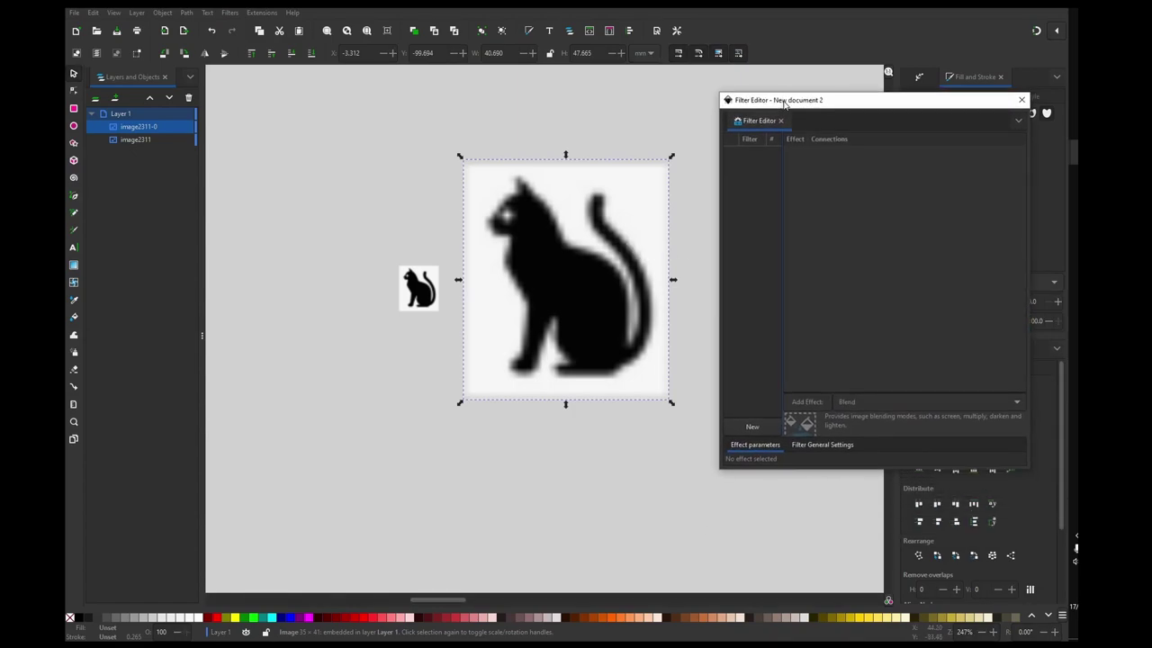
click(748, 424)
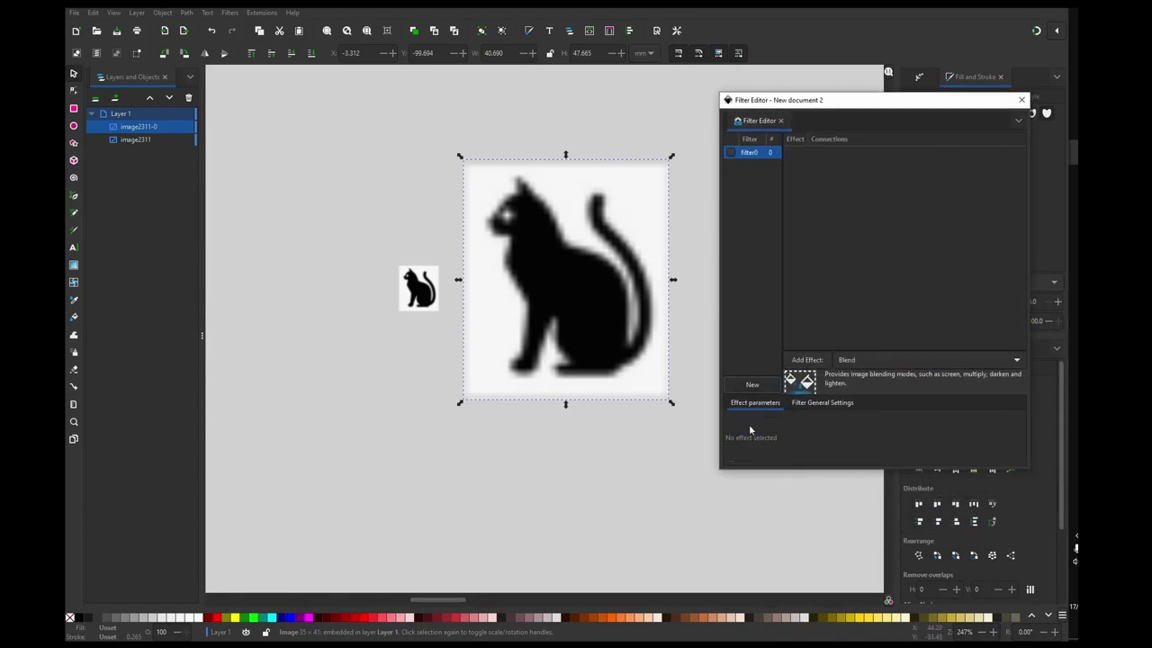
click(752, 155)
key(ctrl+a)
click(731, 153)
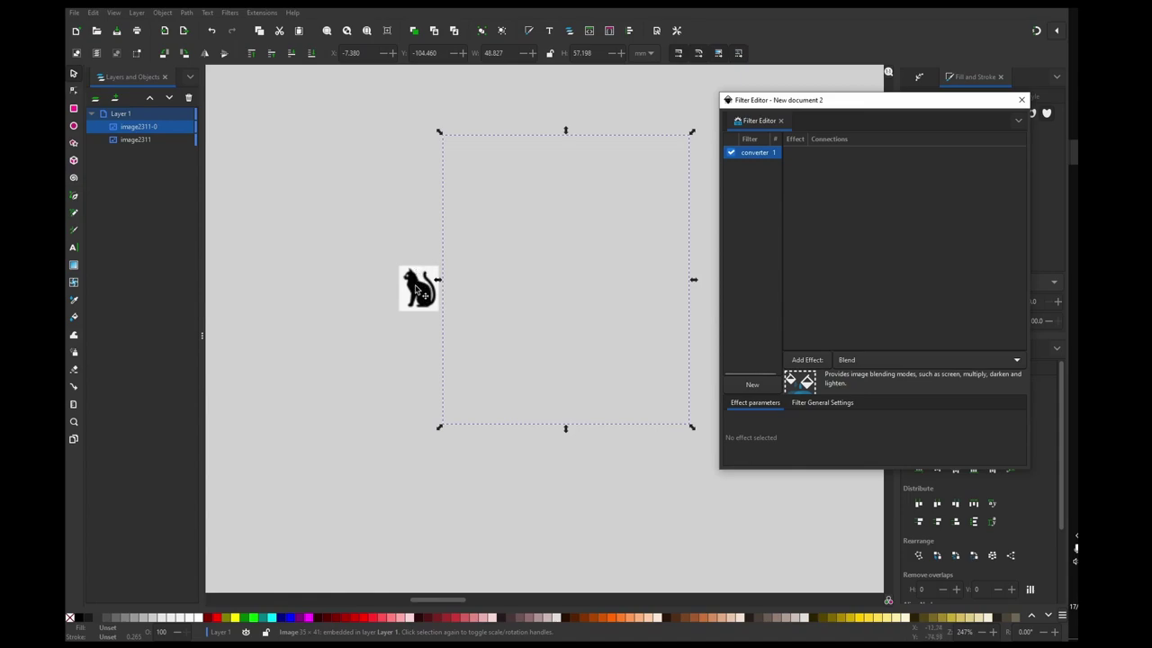
Add a Colour Matrix effect to the converter filter and set its type to Luminance to Alpha.
click(872, 360)
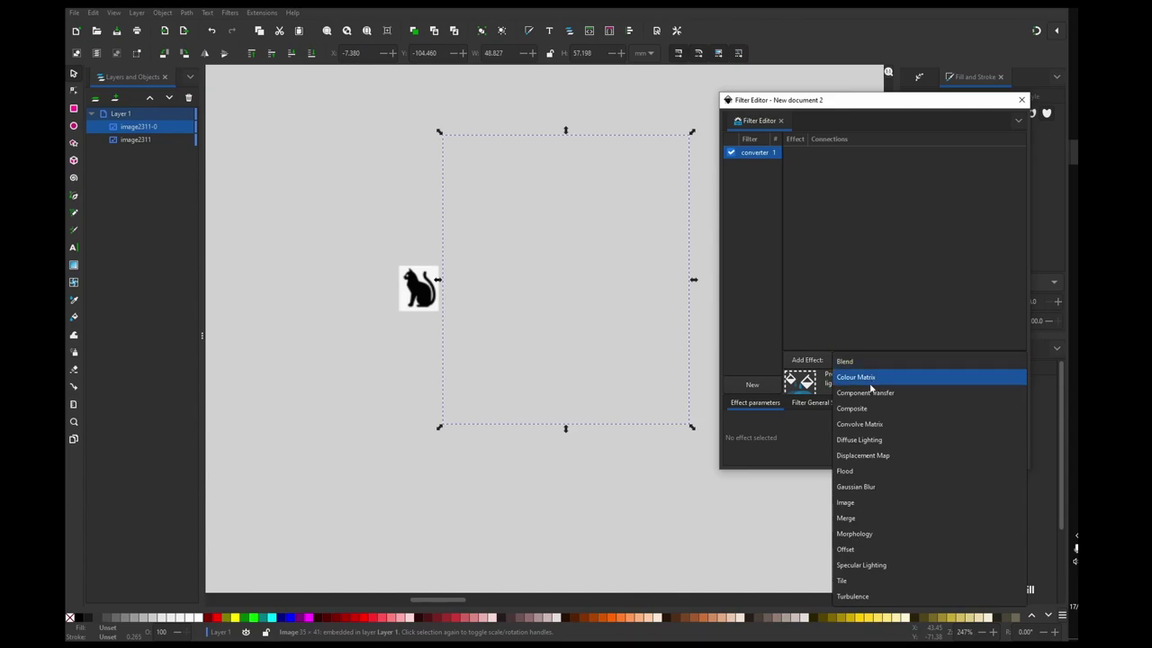
click(868, 379)
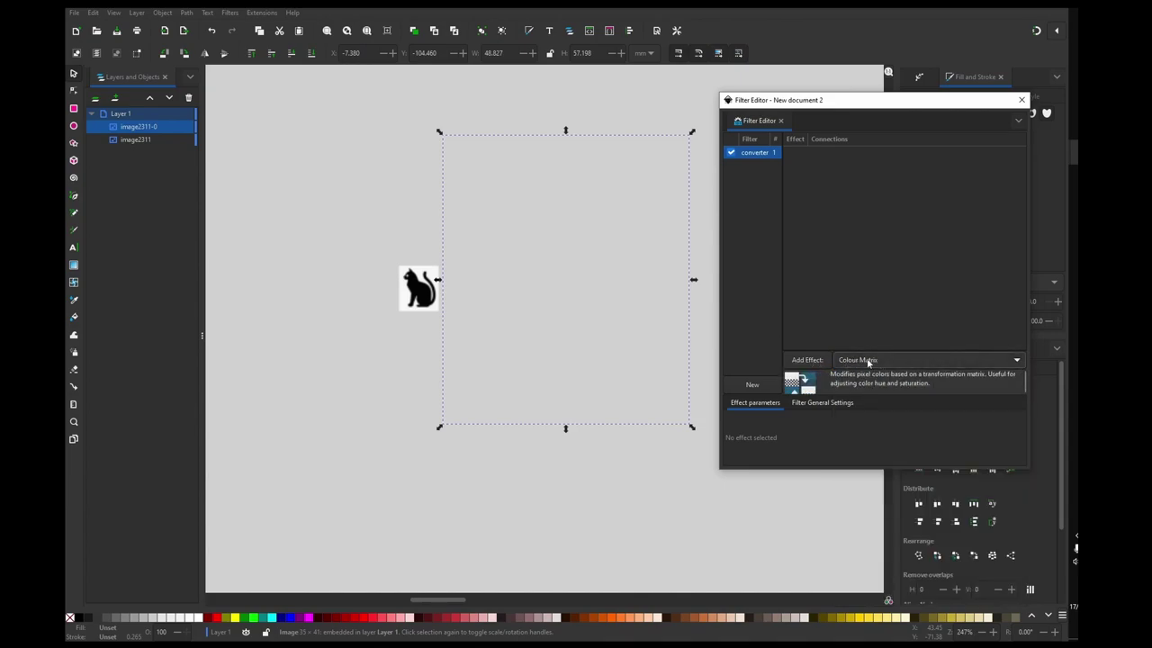
click(819, 361)
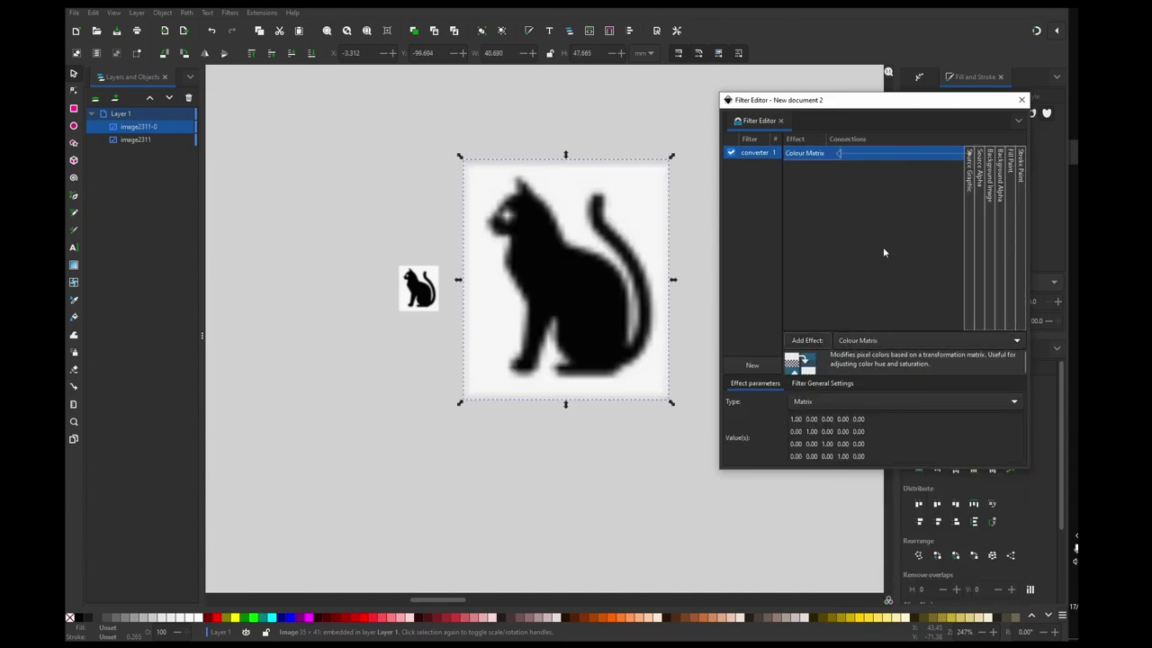
click(831, 402)
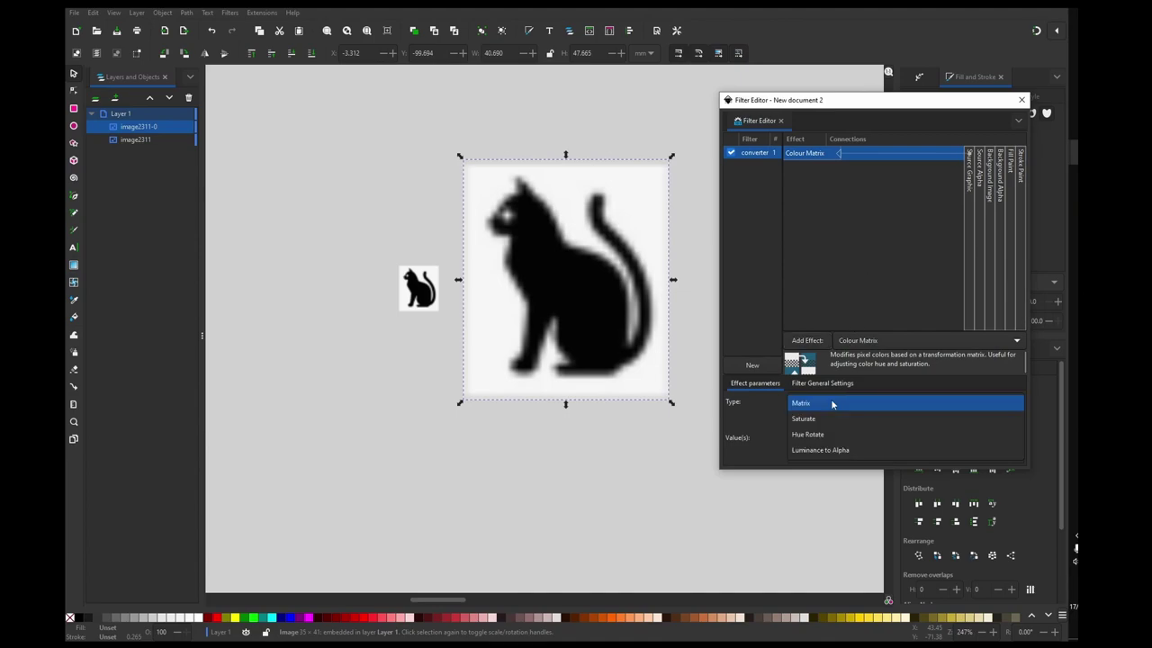
click(823, 450)
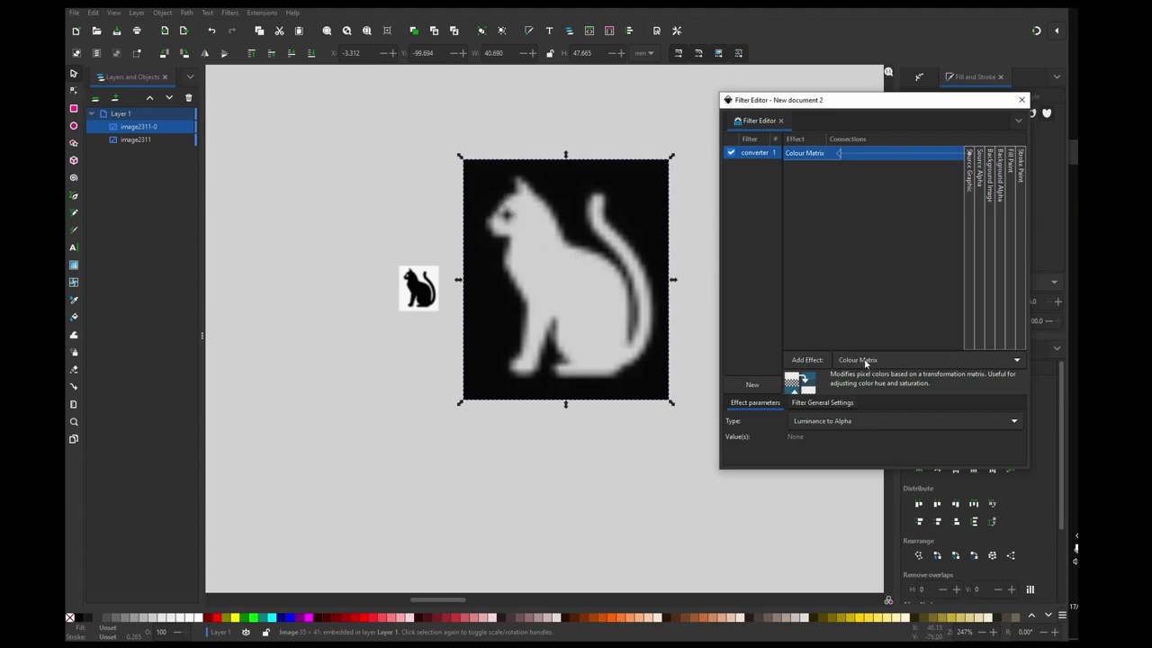
Add a second Colour Matrix effect of type Matrix and set the last two values of its bottom row to -1 and 1.
click(808, 360)
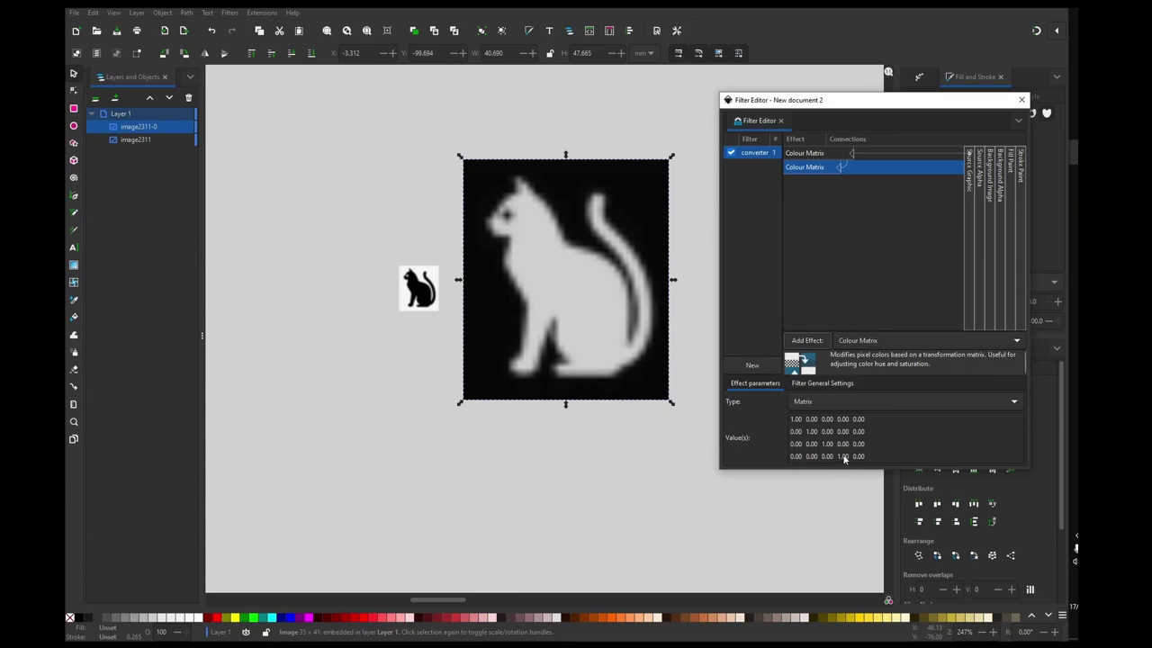
click(844, 459)
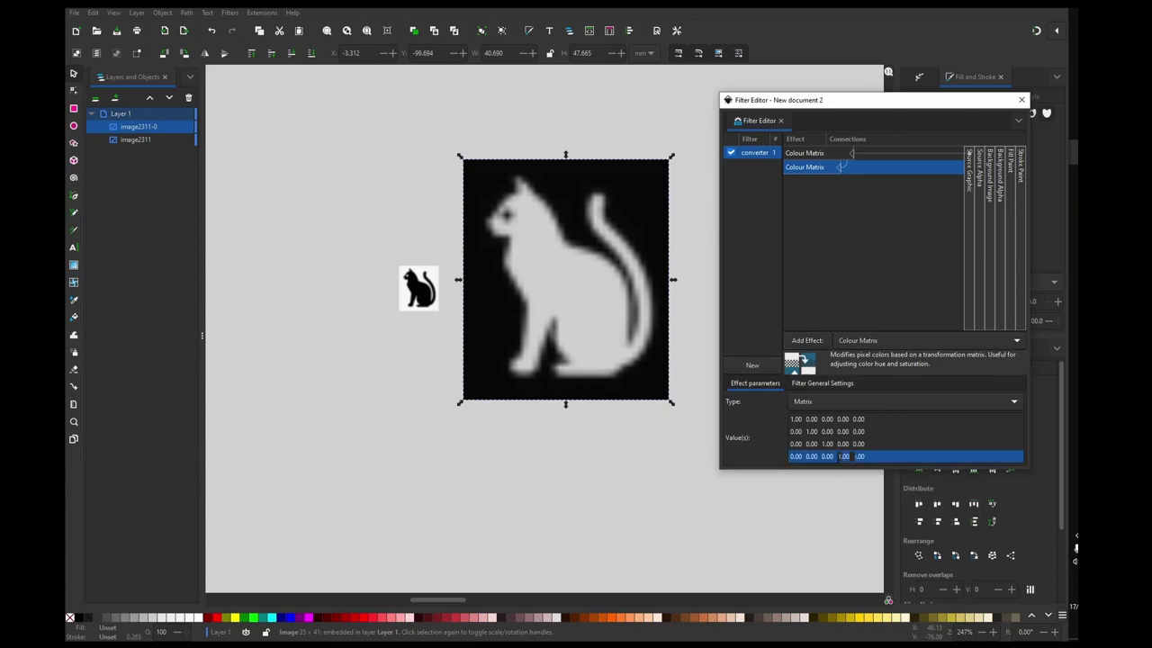
text(-1)
key(Return)
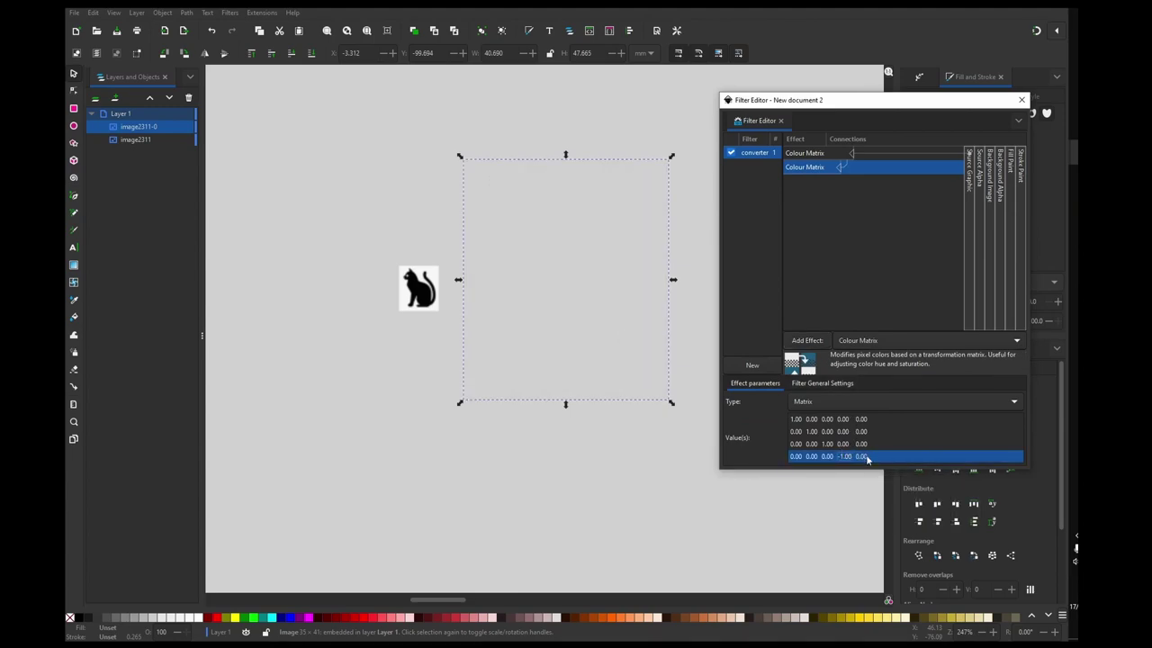
click(866, 459)
text(1)
key(Return)
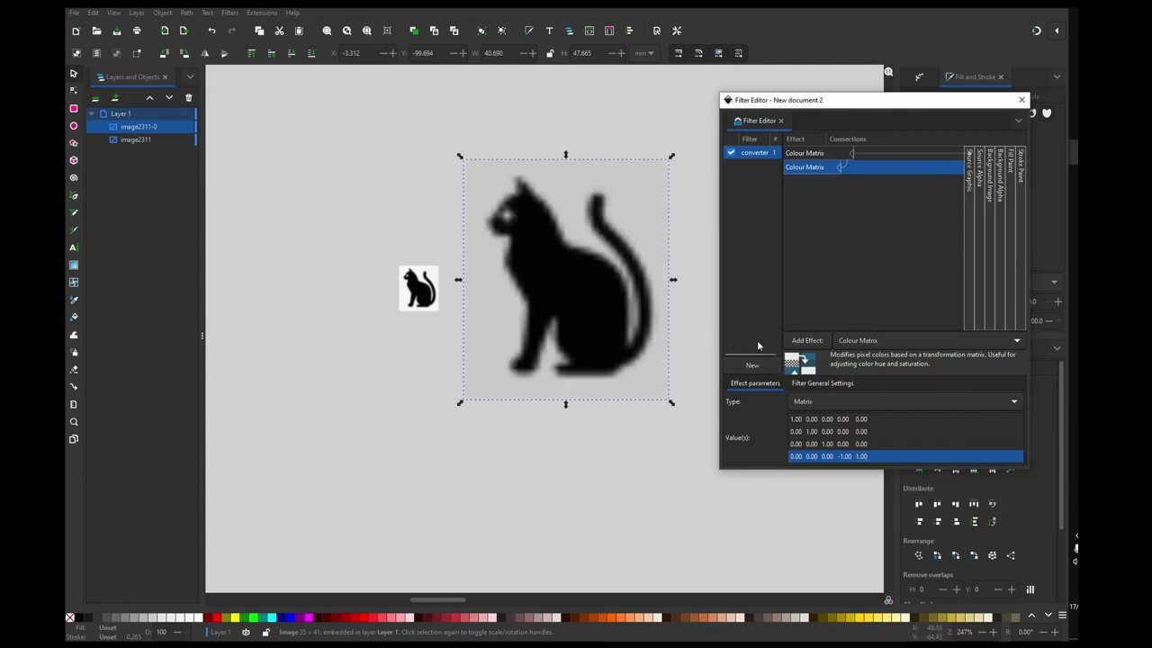
Add a Gaussian Blur effect to the filter with a standard deviation of 3.
click(863, 341)
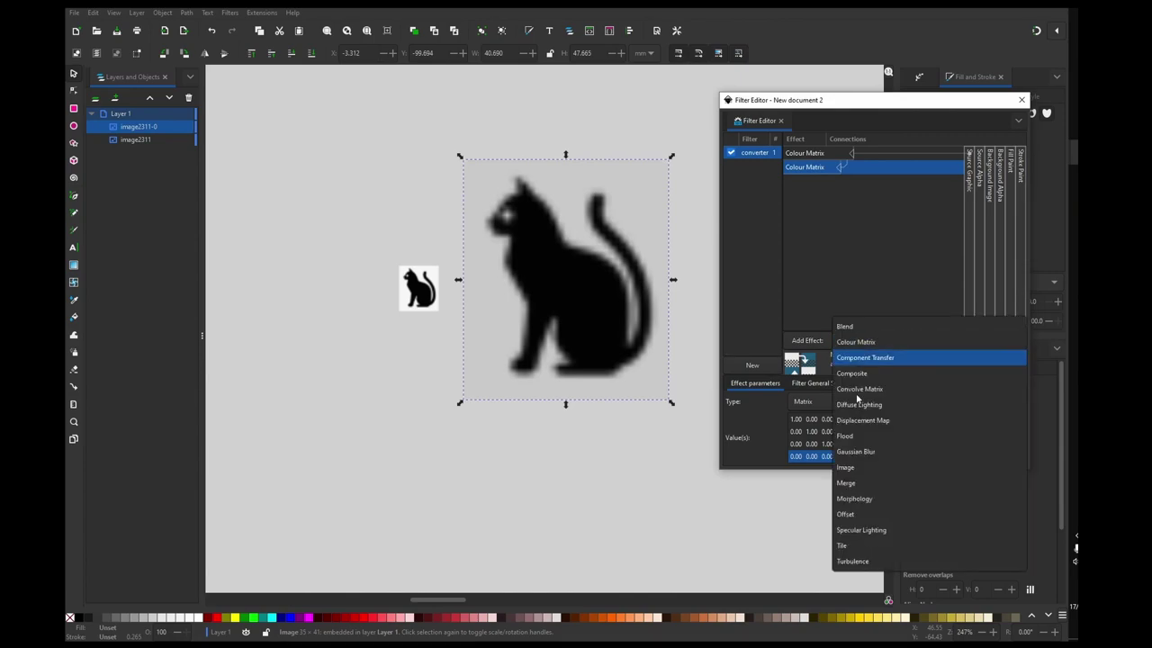
click(866, 452)
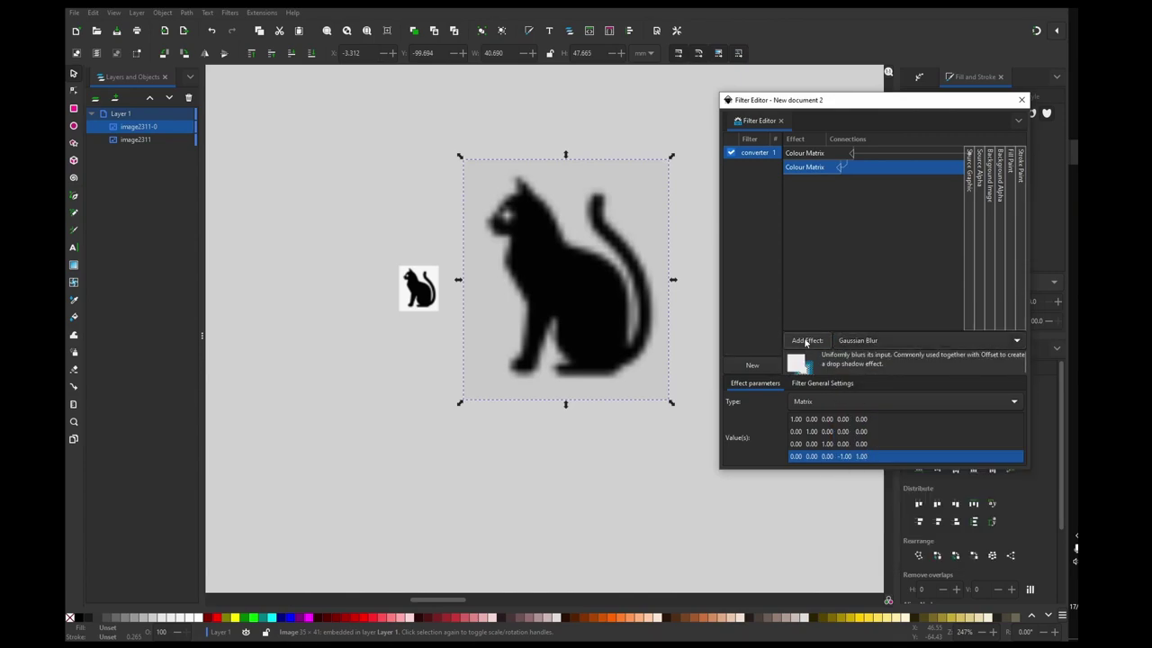
click(807, 342)
drag(793, 426, 793, 426)
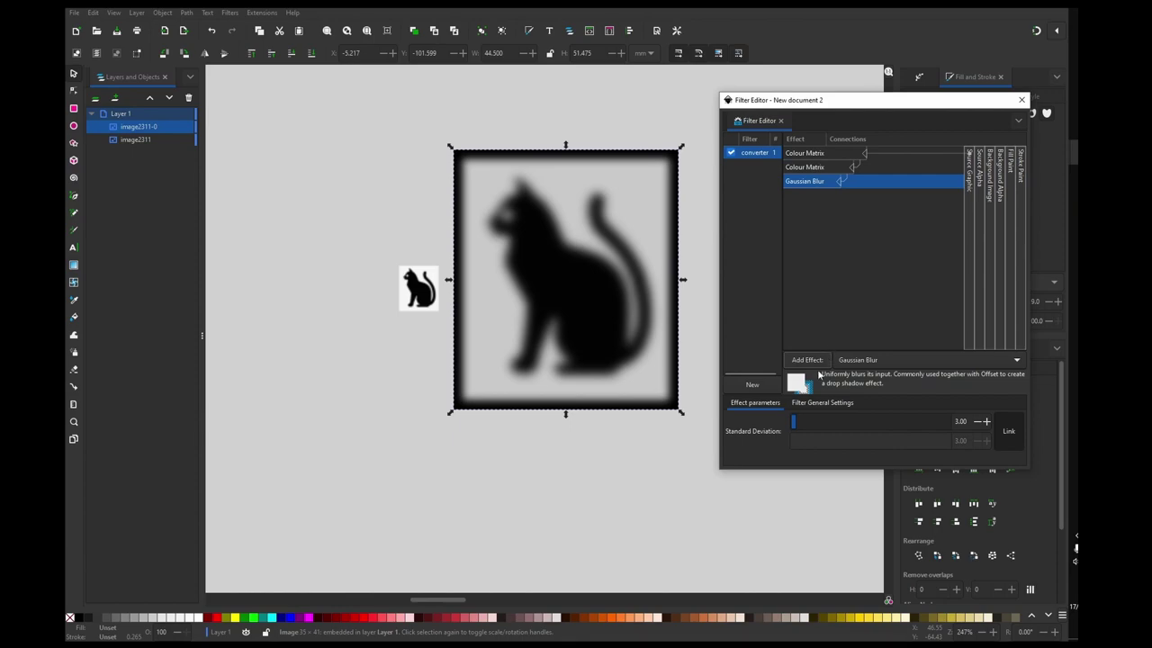
Add a Component Transfer effect to the filter and set its alpha channel to Gamma.
click(875, 360)
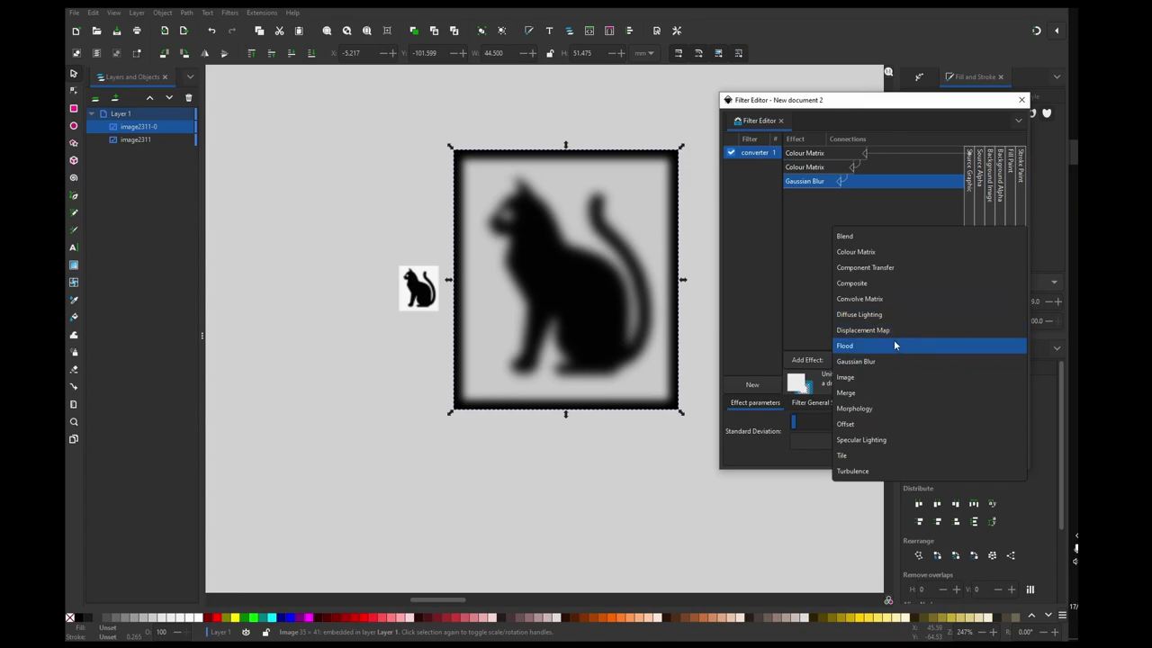
click(882, 268)
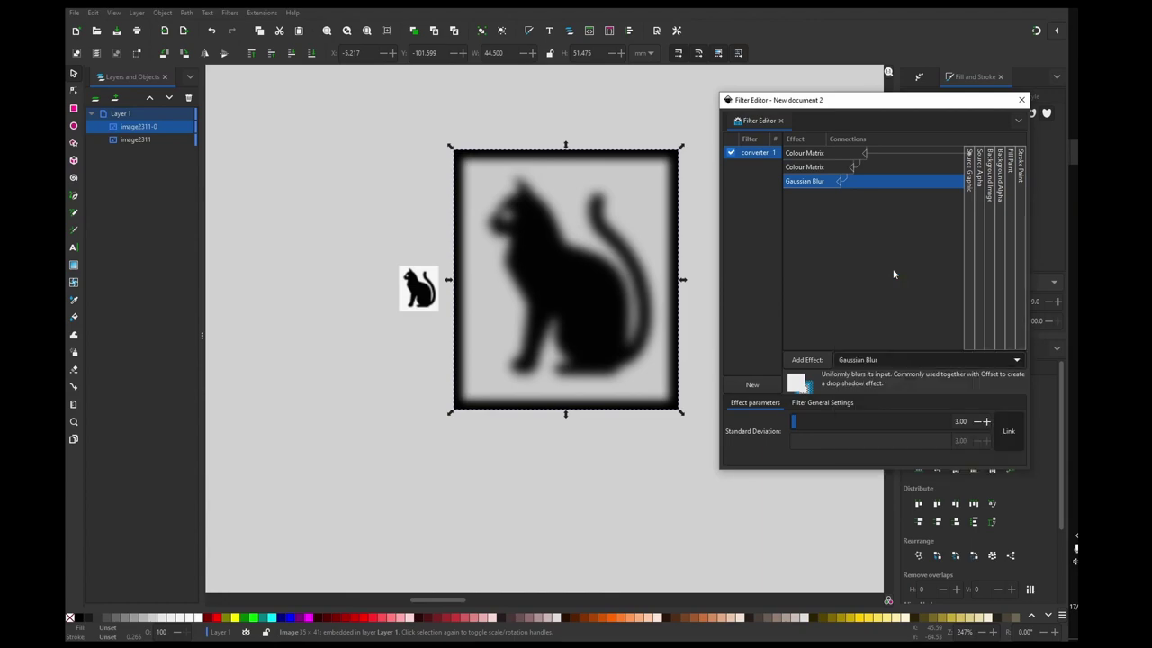
click(806, 360)
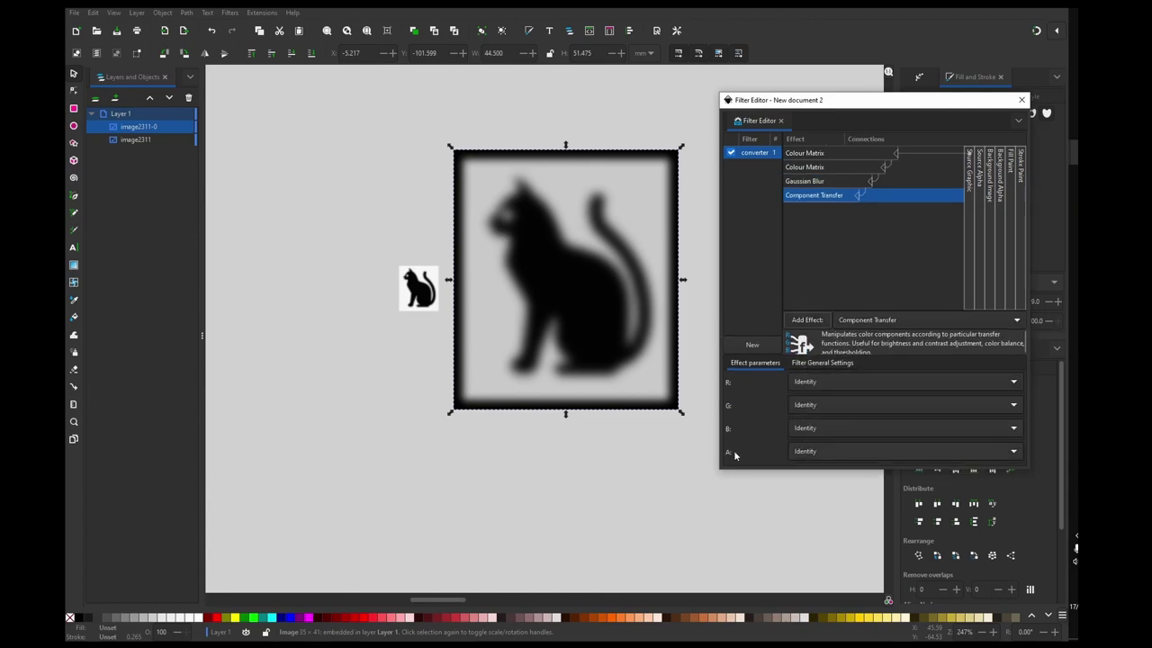
click(810, 456)
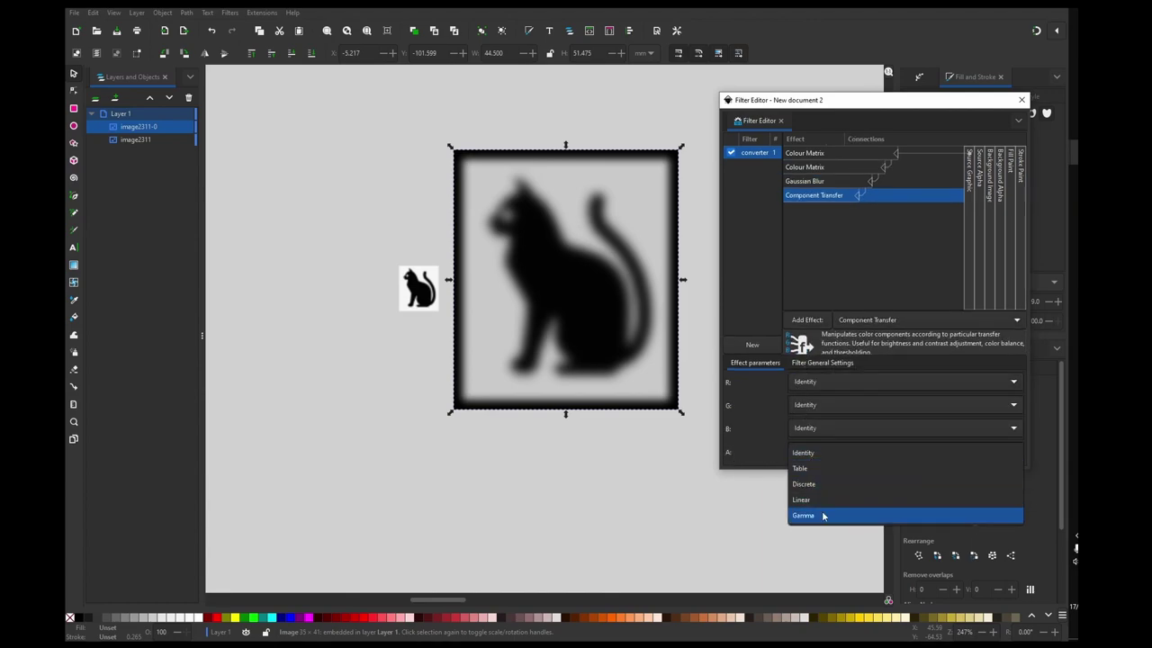
click(825, 513)
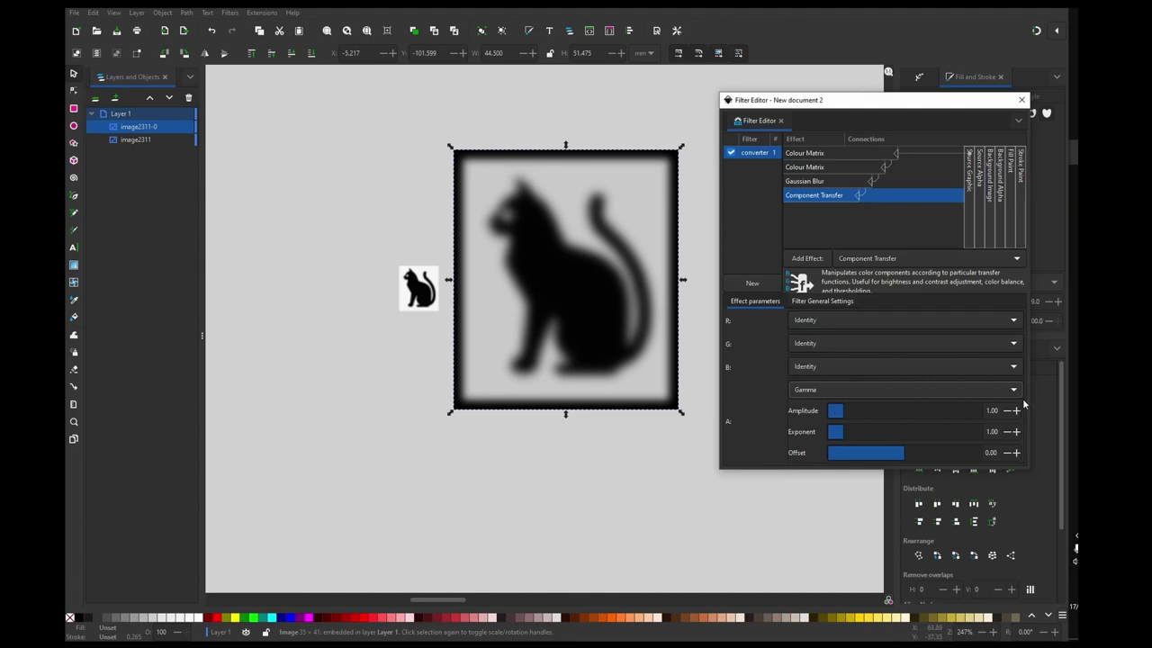
Sharpen the blurred edges by setting the alpha gamma amplitude to about 9.5, the exponent to about 2.3 and the offset to about -2.
drag(855, 415, 948, 414)
drag(851, 435, 895, 457)
click(968, 415)
click(900, 454)
click(877, 435)
mouse_move(867, 435)
mouse_down()
mouse_move(846, 434)
mouse_move(866, 434)
mouse_up()
click(973, 415)
click(888, 454)
Set the Gaussian Blur's standard deviation to 2 and reselect the Component Transfer effect.
click(830, 181)
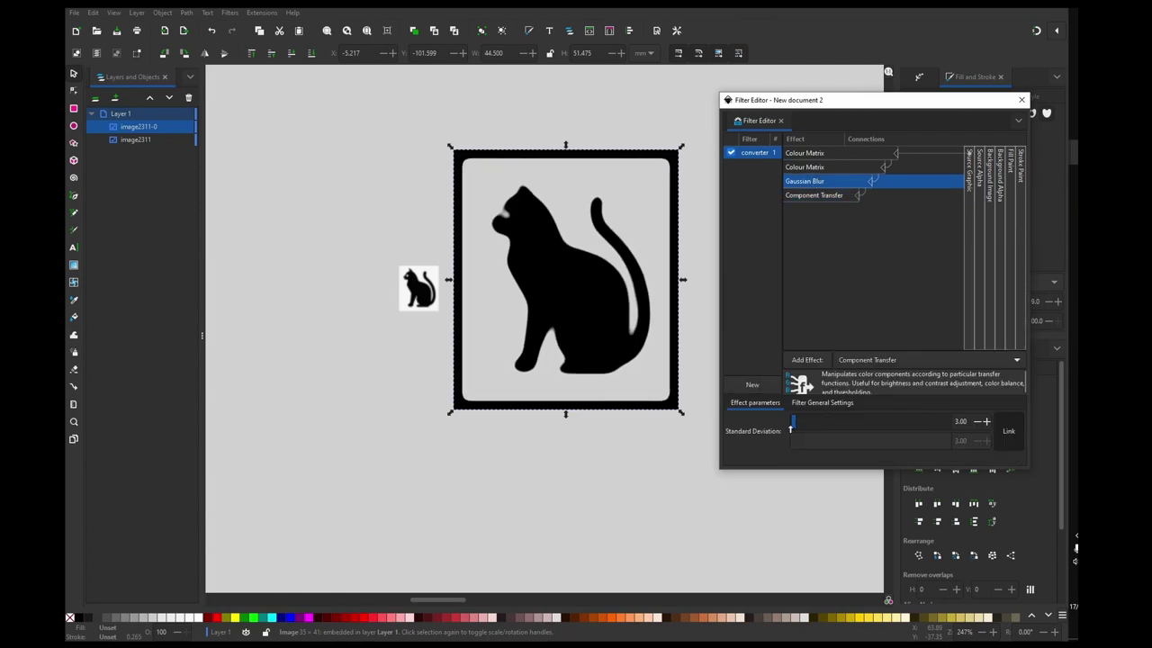
click(976, 422)
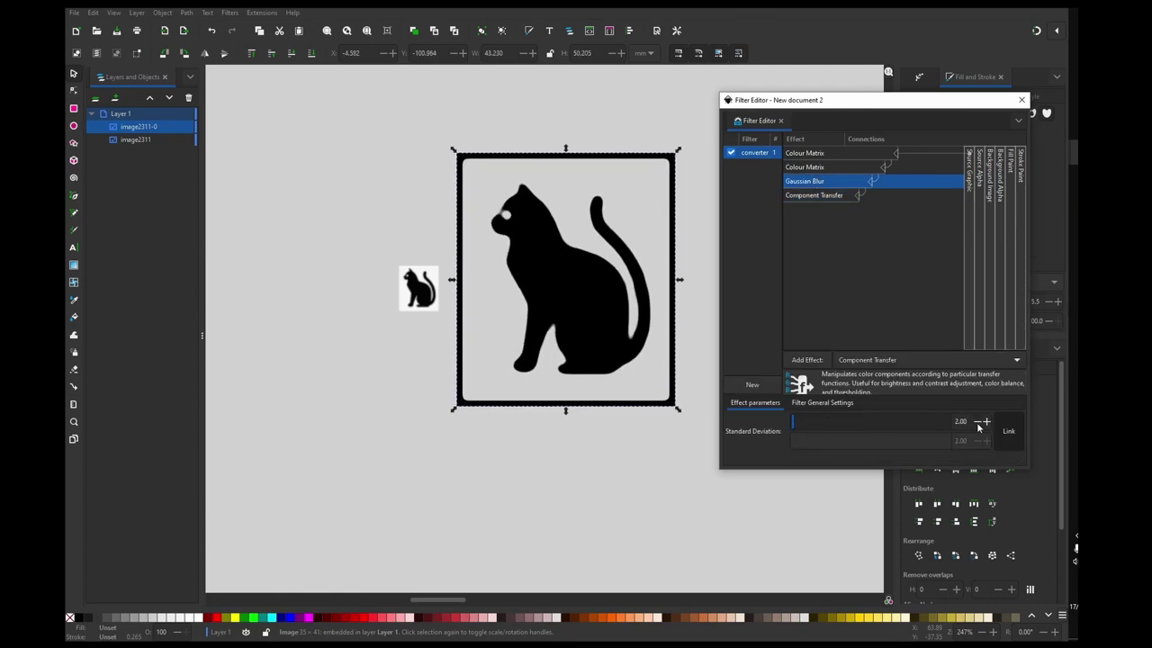
click(820, 196)
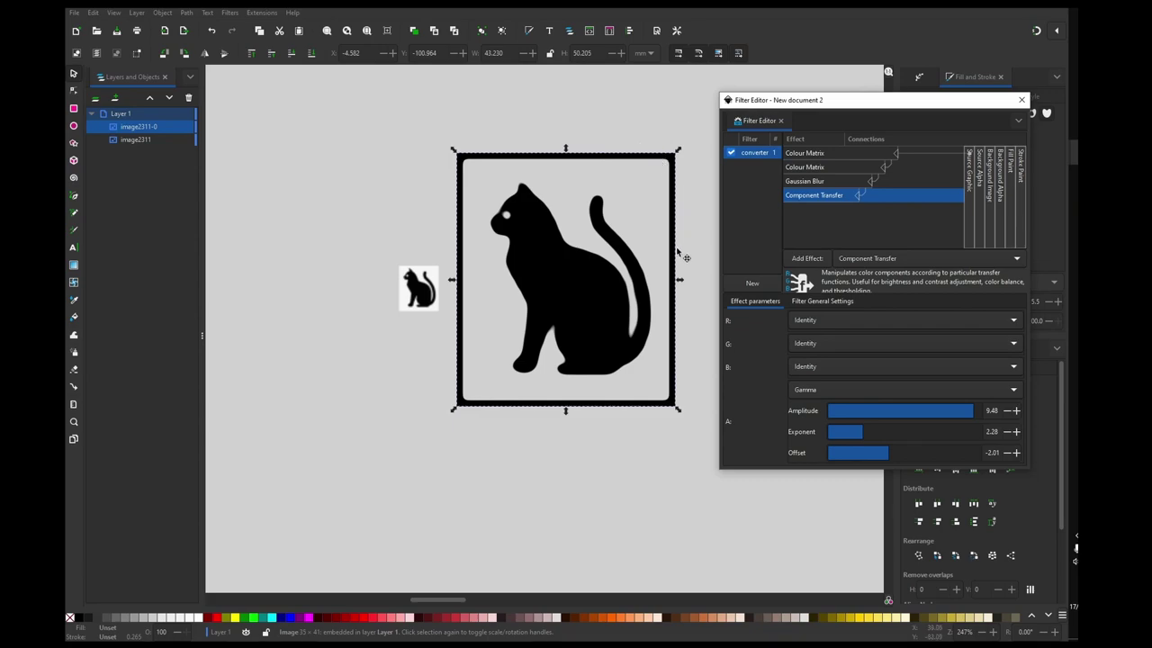
Turn off the filter's automatic region and crop the black border off the large cat image, to about 37 × 44.5 mm.
click(815, 301)
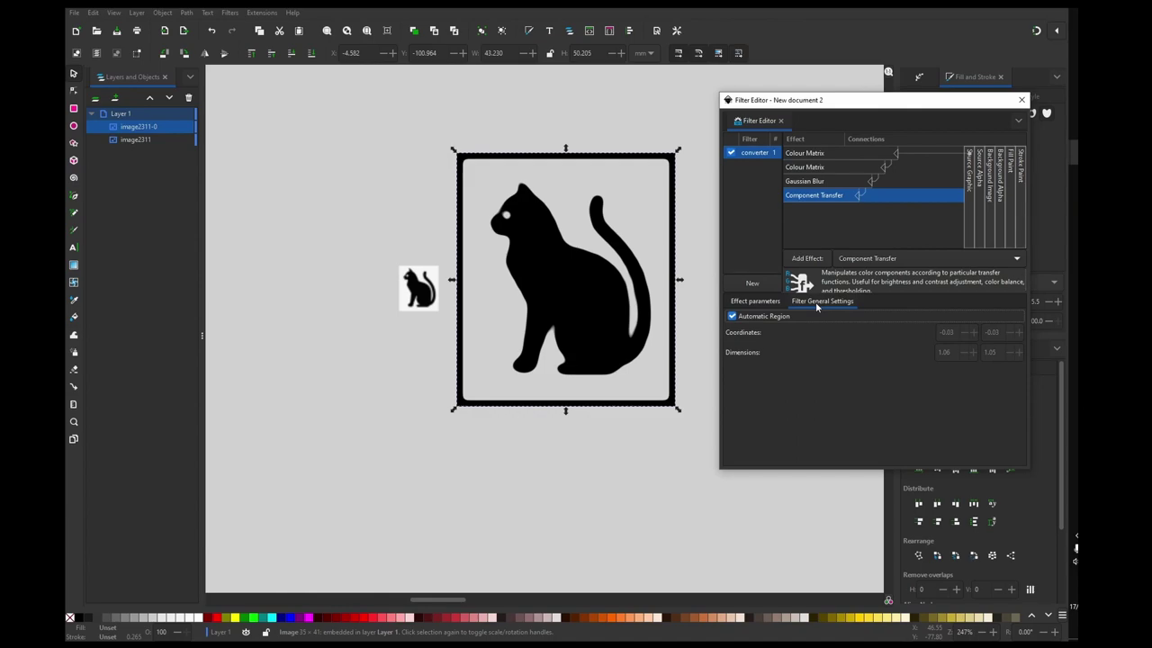
click(732, 316)
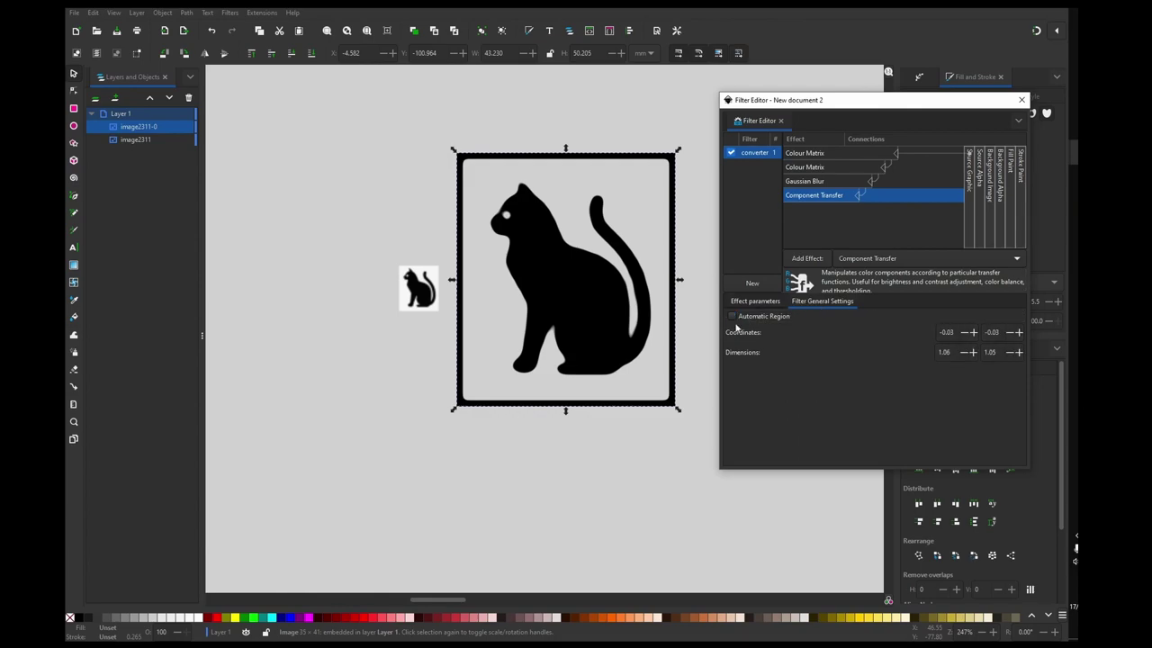
click(72, 91)
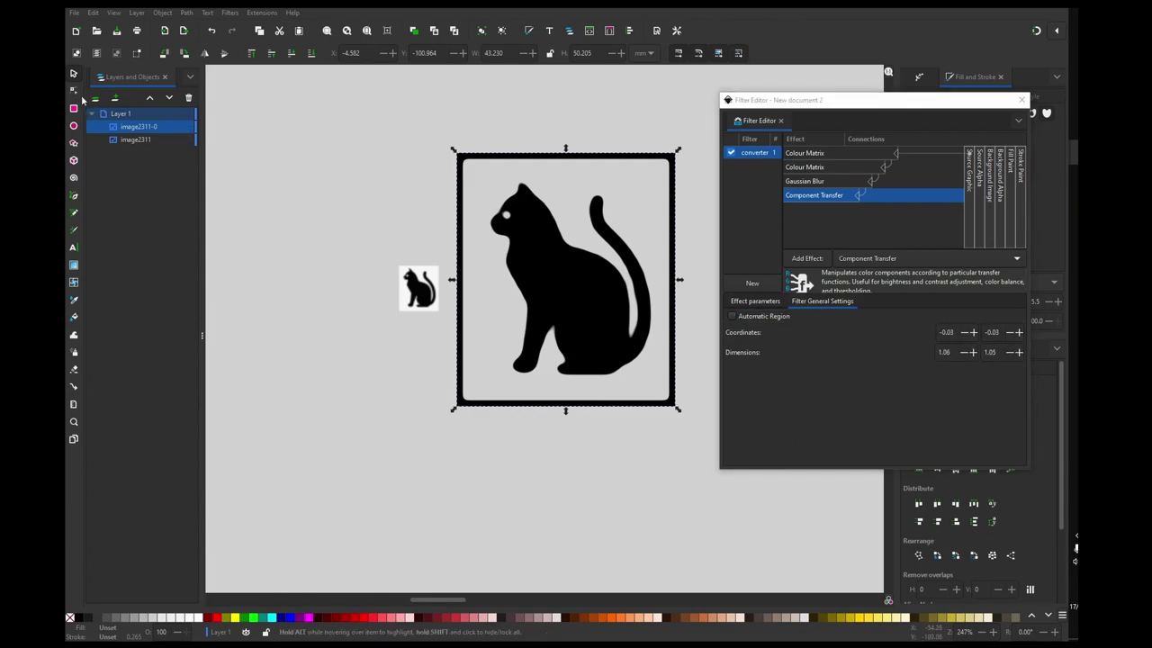
click(76, 91)
drag(463, 155, 477, 170)
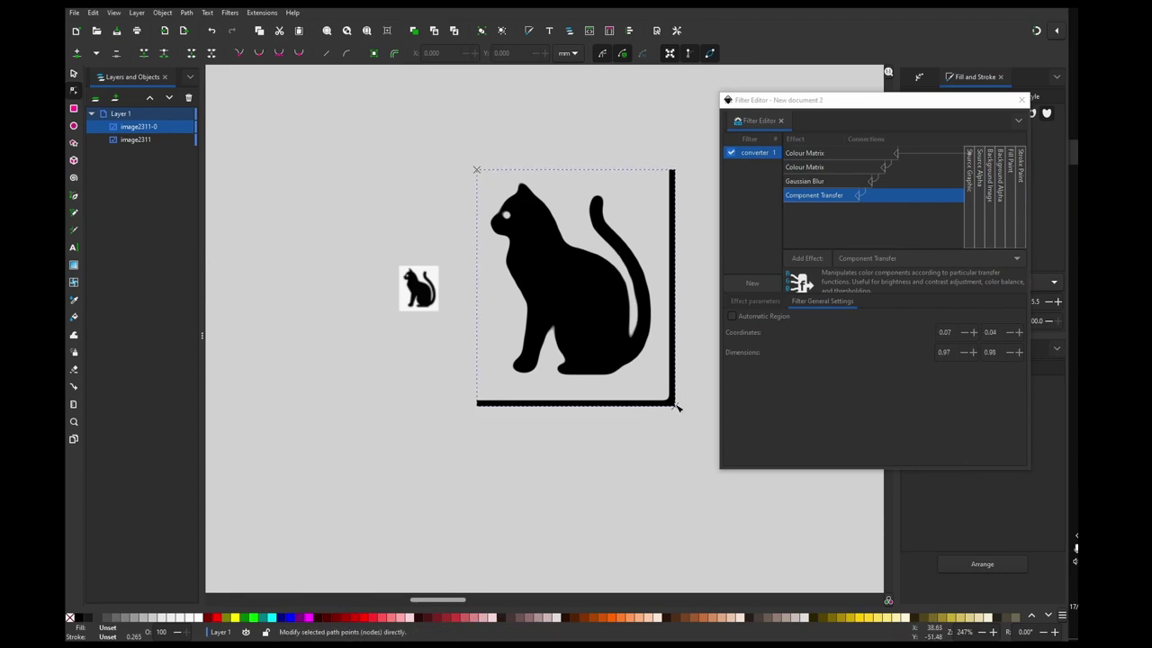
drag(675, 405, 666, 396)
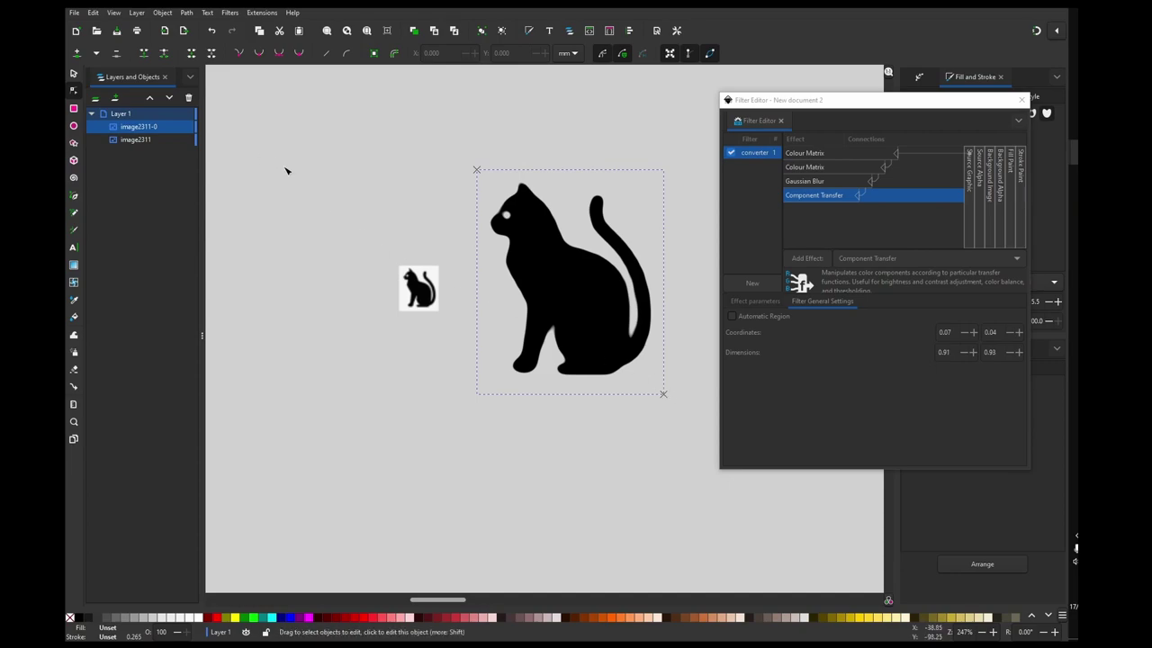
click(74, 77)
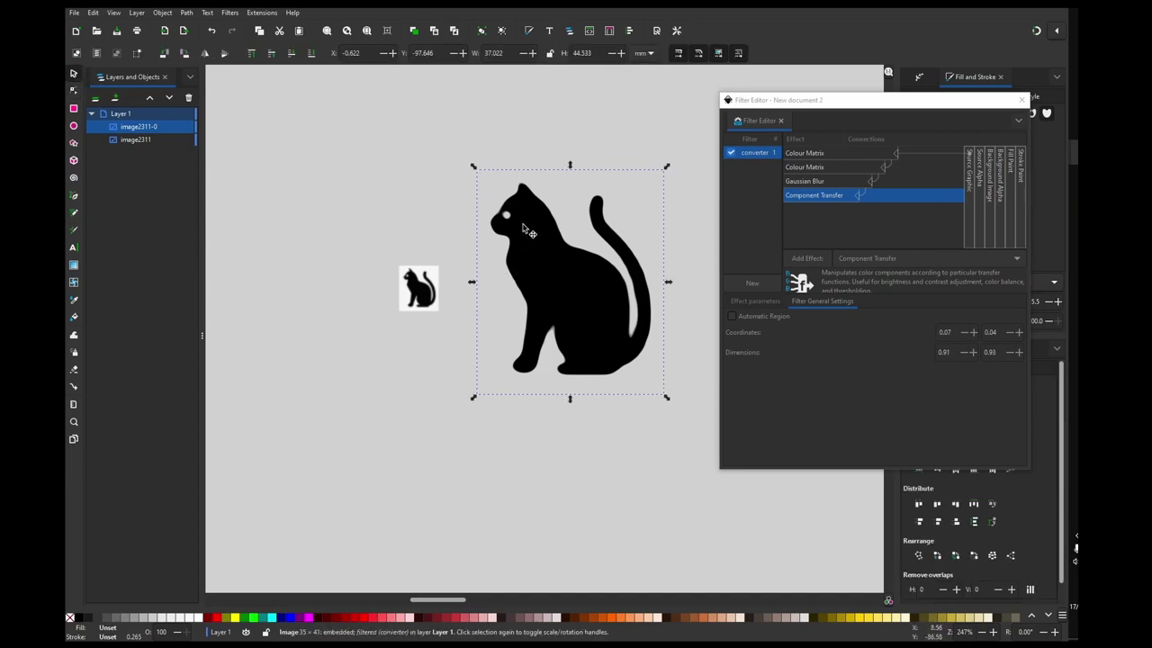
Make a bitmap copy of the filtered cat and place the copy beside it, away from the small original.
scroll(449, 220, right, 4)
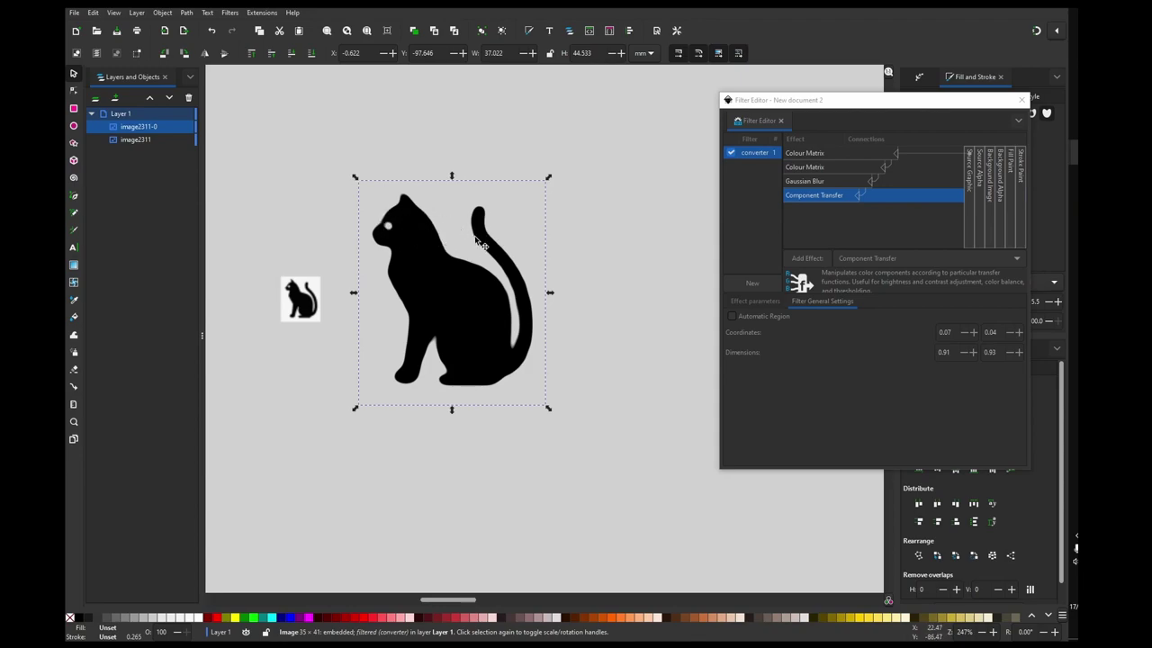
click(93, 14)
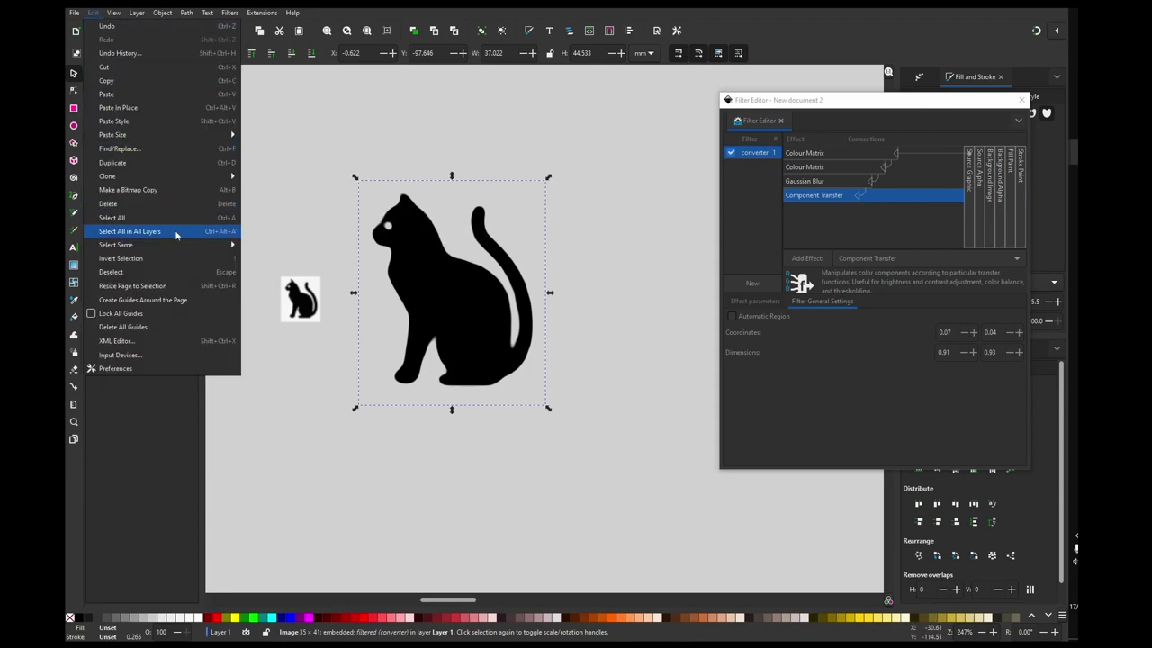
click(161, 191)
scroll(396, 288, right, 3)
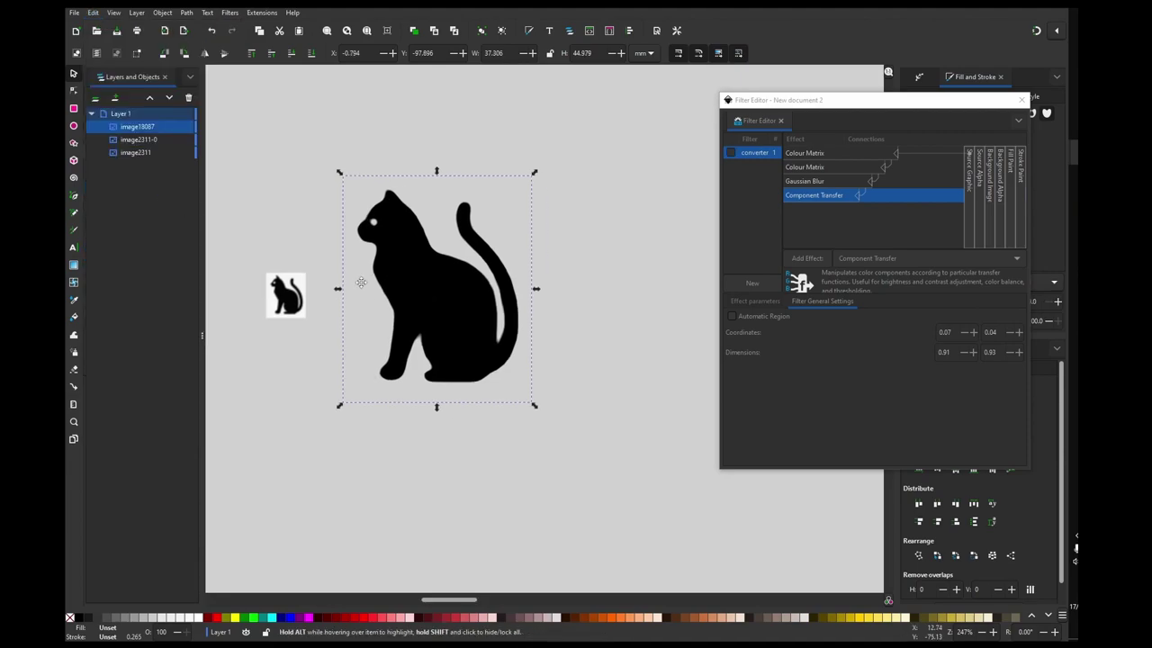
drag(334, 278, 553, 278)
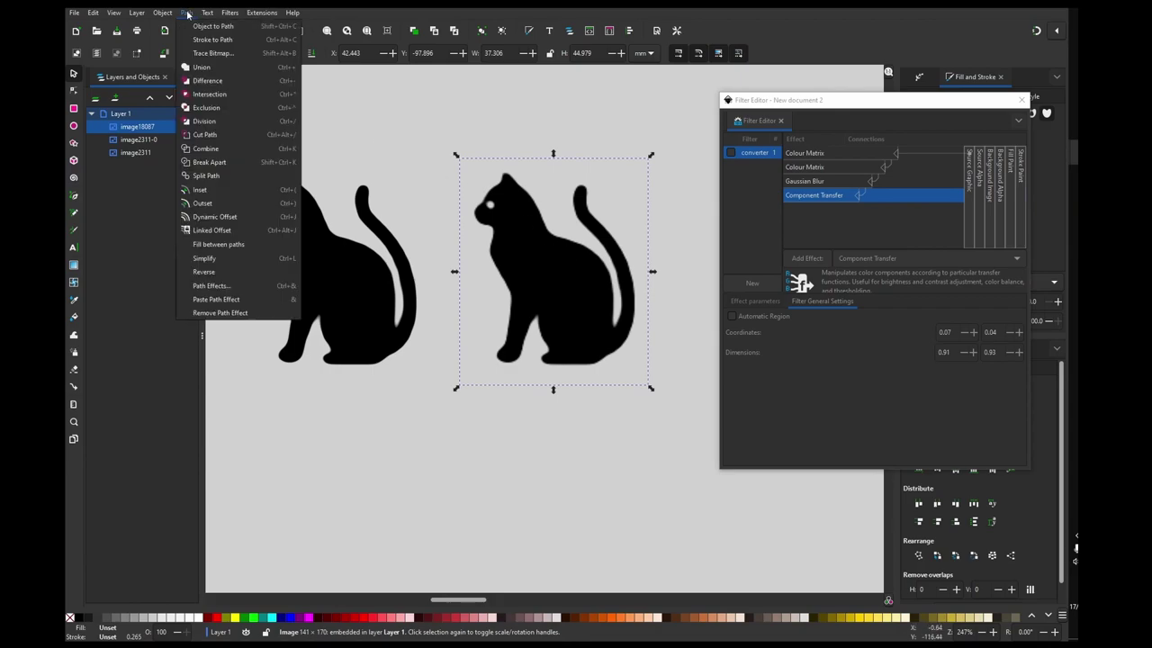
Trace the bitmap copy with Brightness cutoff at a threshold of about 0.69 and move the traced path clear of the bitmaps.
click(213, 54)
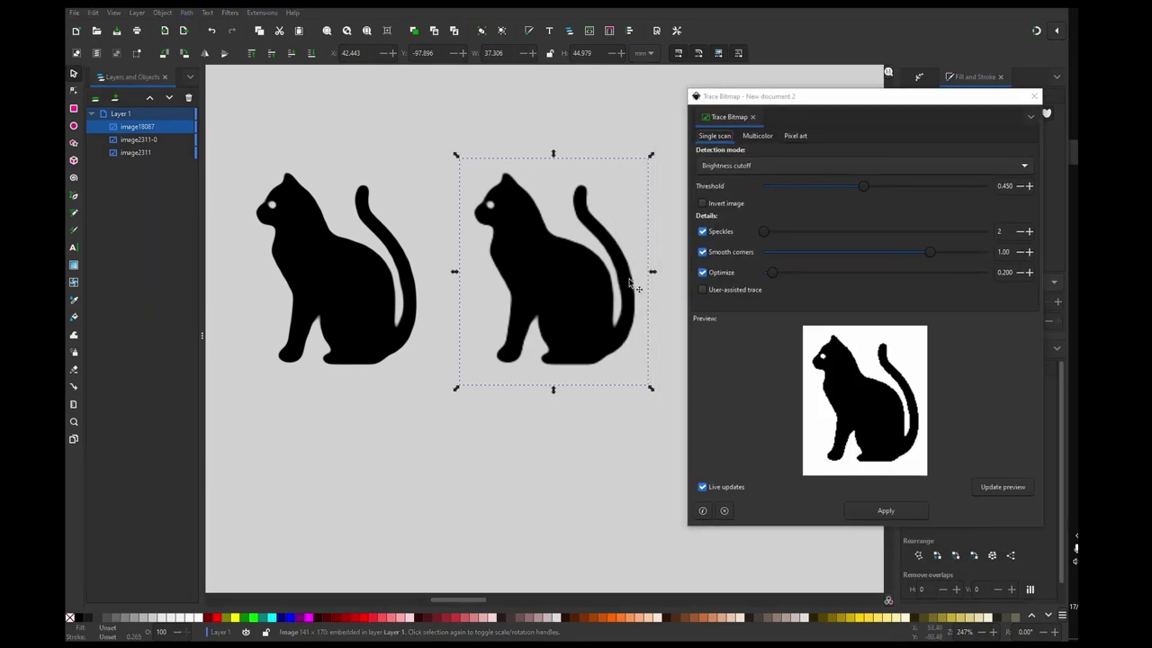
click(846, 187)
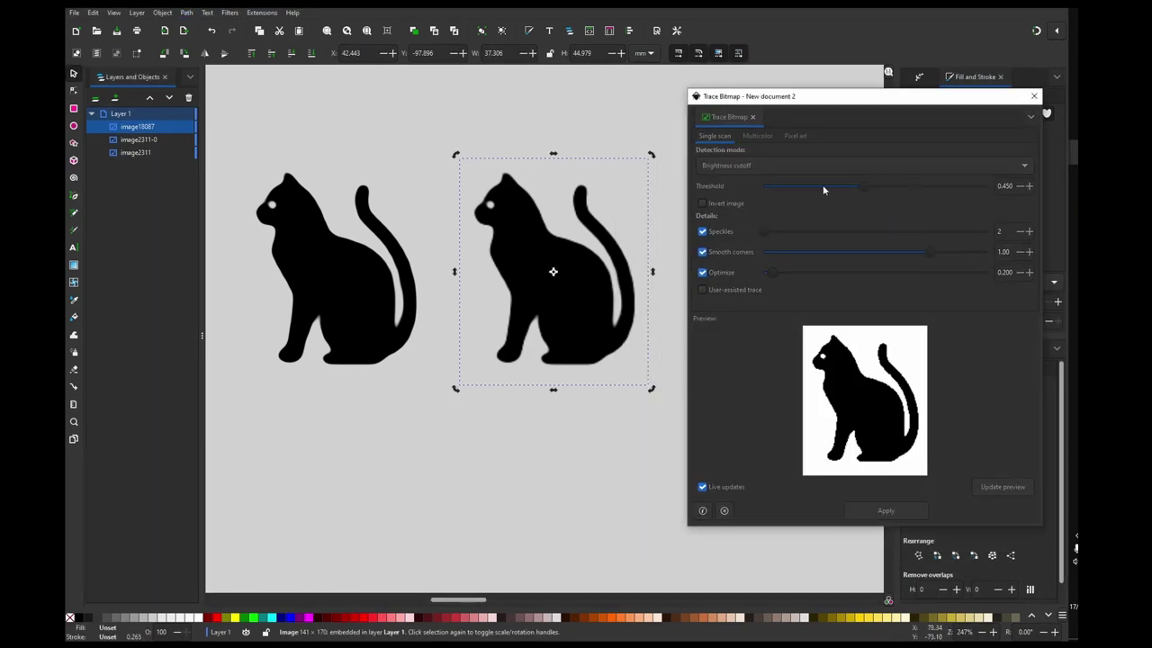
drag(829, 187, 896, 189)
click(880, 190)
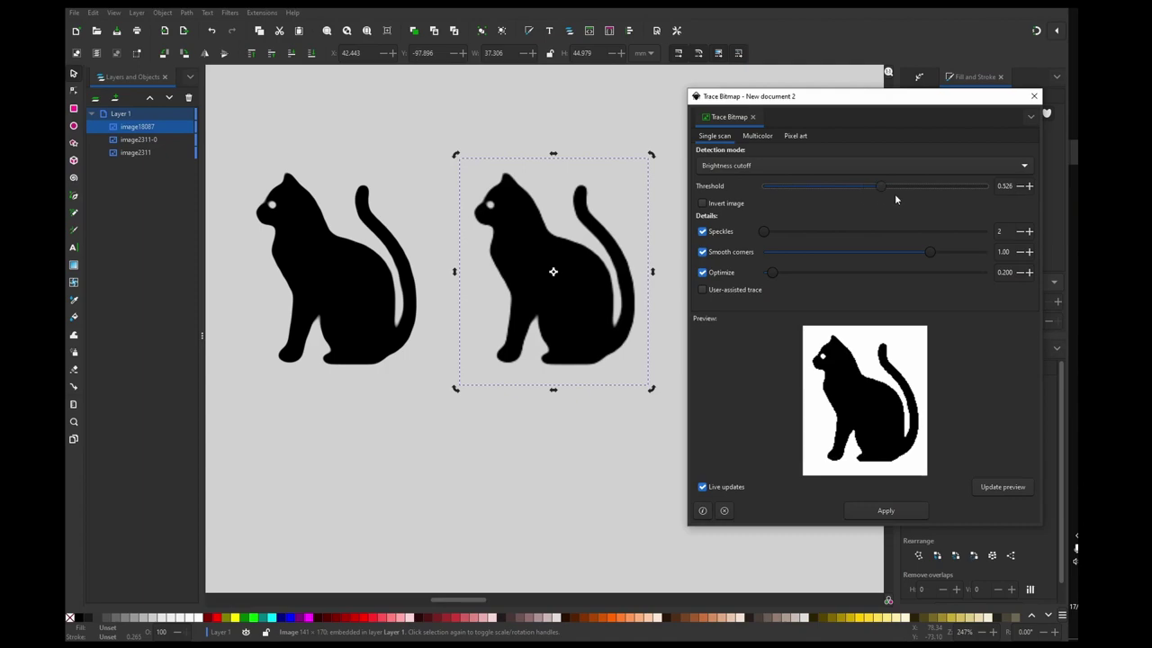
click(917, 189)
click(888, 511)
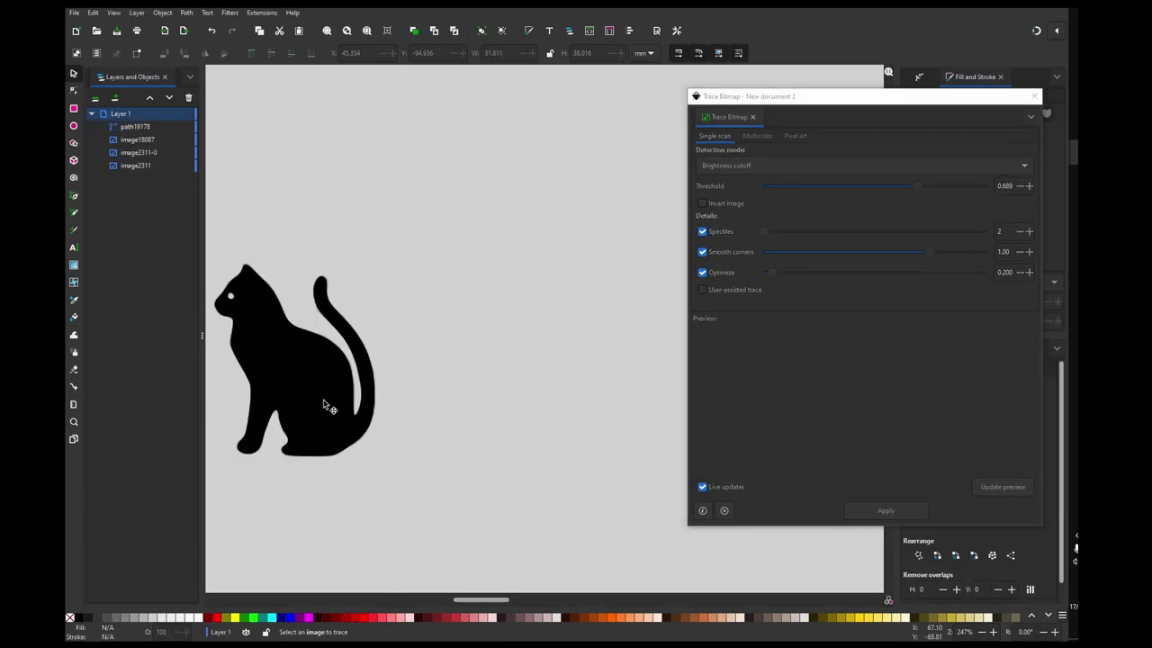
drag(320, 400, 578, 404)
Reshape the eye hole of the traced cat into a rounder shape by adjusting its nodes and handles, and deselect the path.
scroll(579, 404, up, 2)
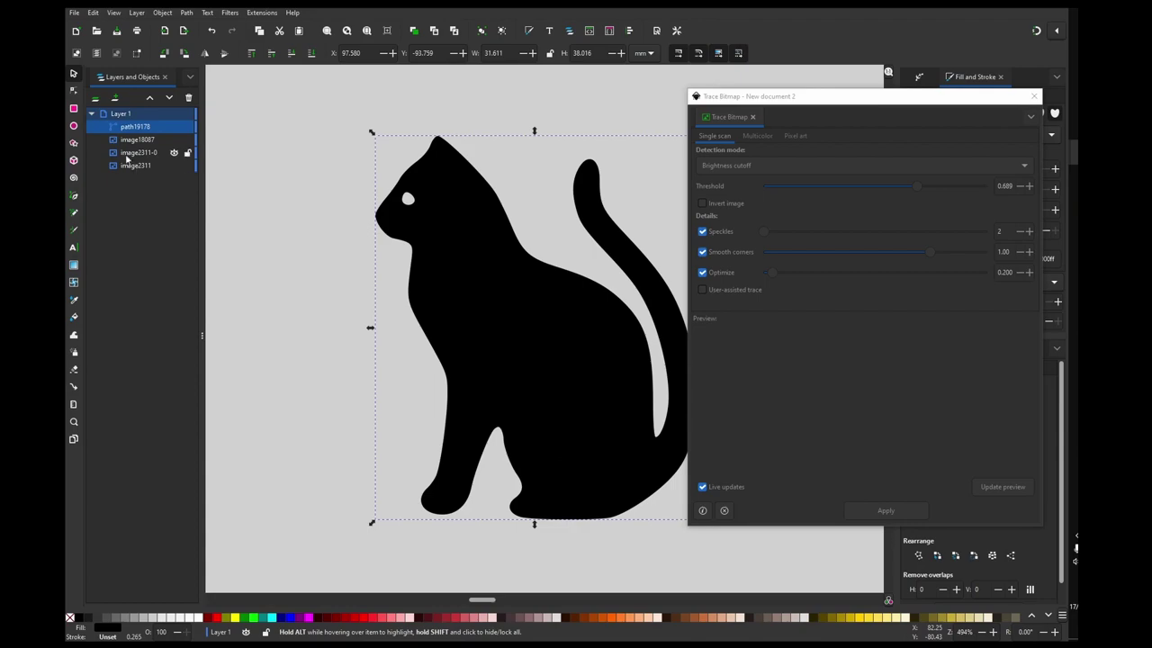
click(73, 91)
scroll(434, 148, up, 1)
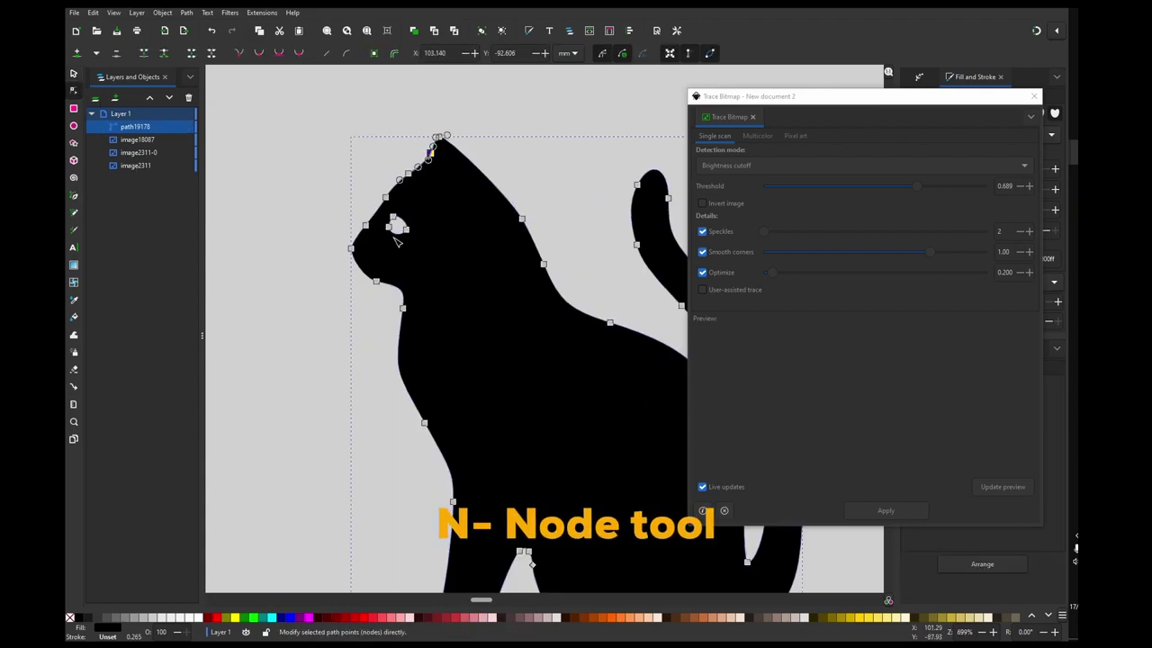
scroll(394, 238, up, 4)
drag(377, 199, 370, 197)
drag(392, 158, 404, 153)
scroll(435, 297, down, 8)
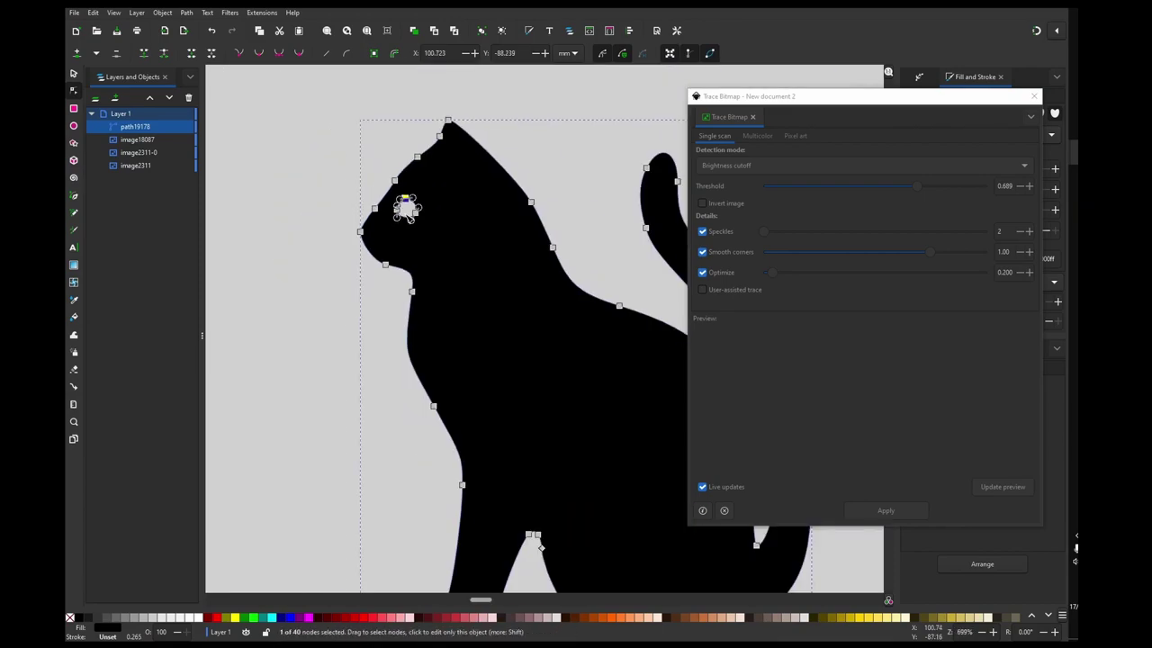
click(401, 337)
drag(401, 337, 520, 386)
scroll(576, 288, up, 4)
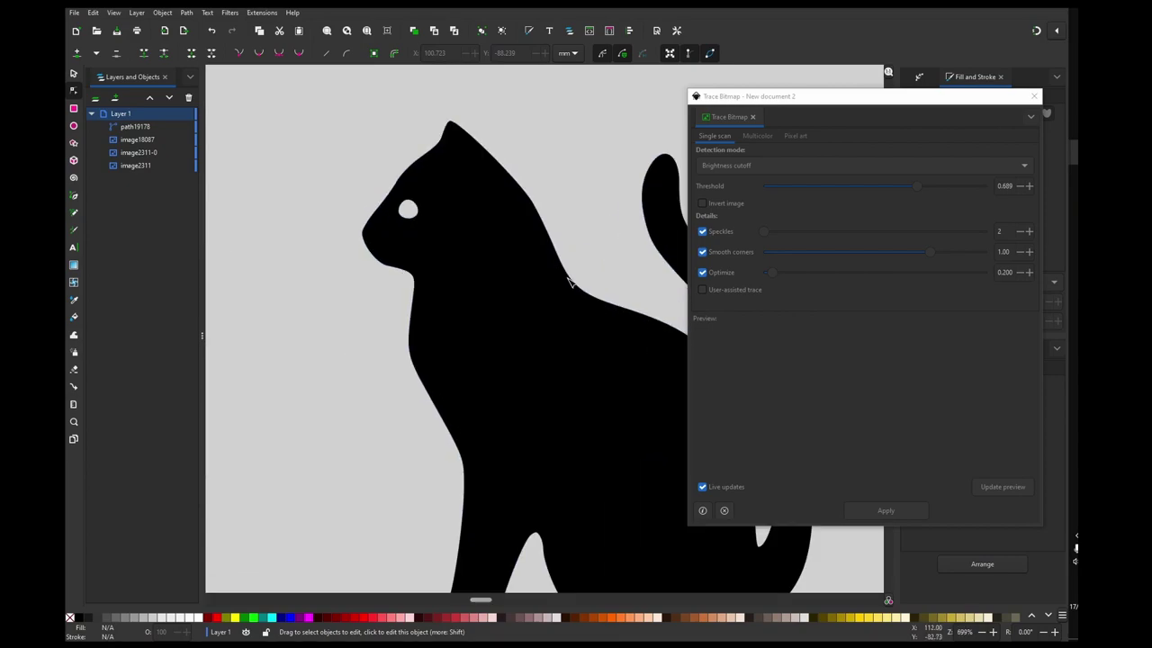
scroll(571, 283, down, 6)
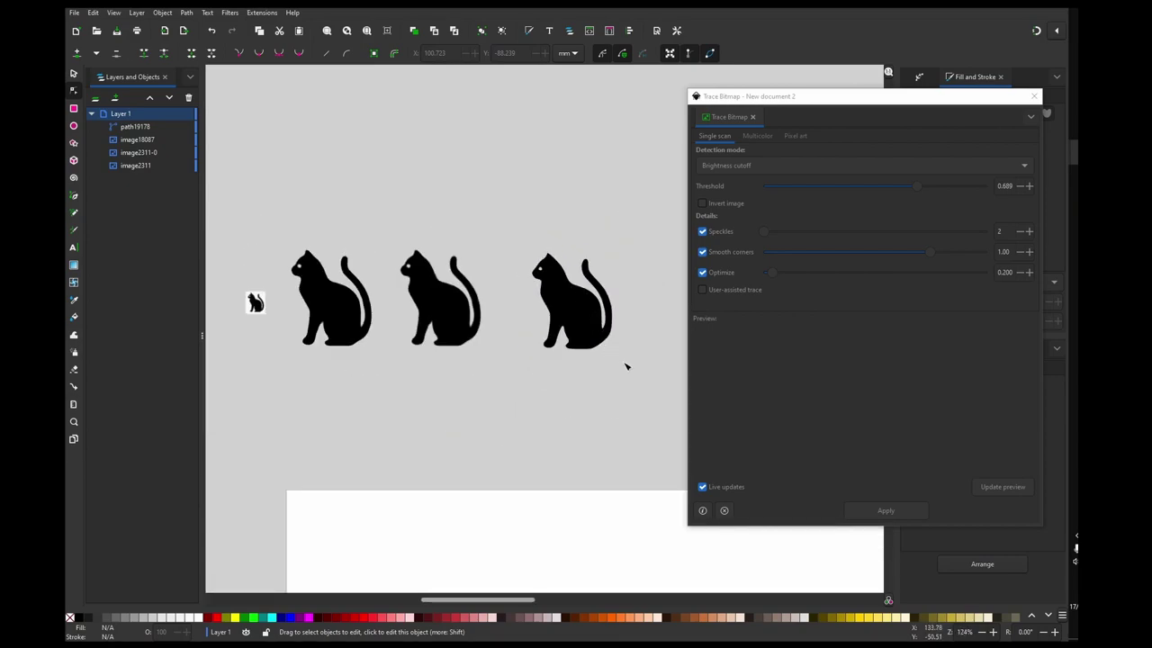